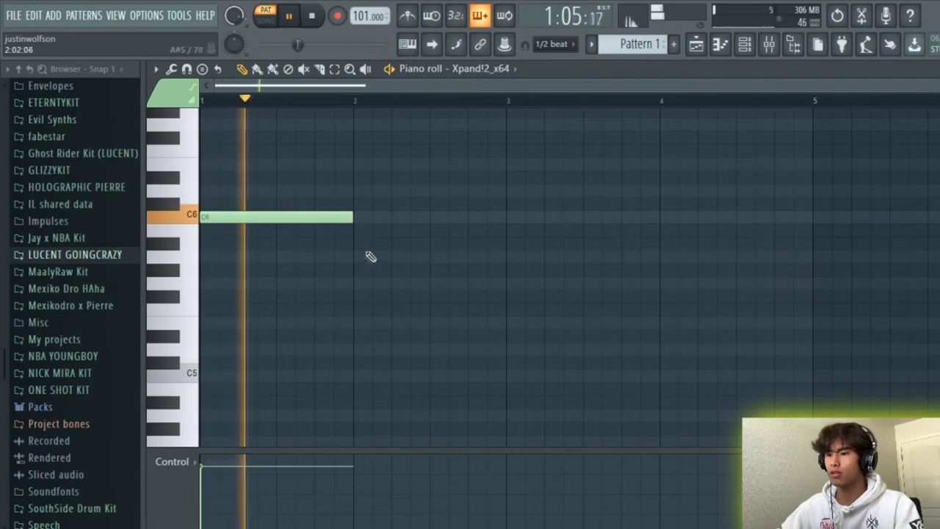
Continue the melody with one-bar notes A5 in bar 2, E6 in bar 3 and D6 in bar 4, and audition it
left_click(357, 257)
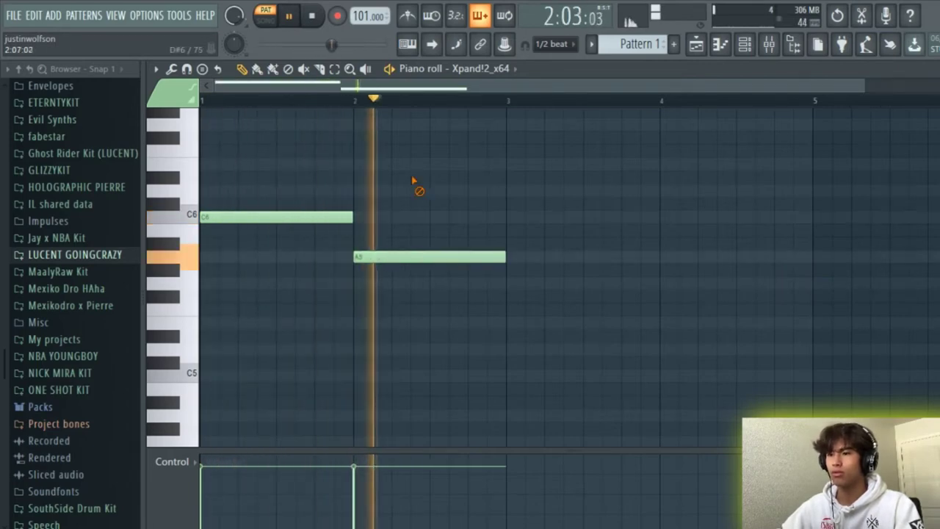
left_click(512, 165)
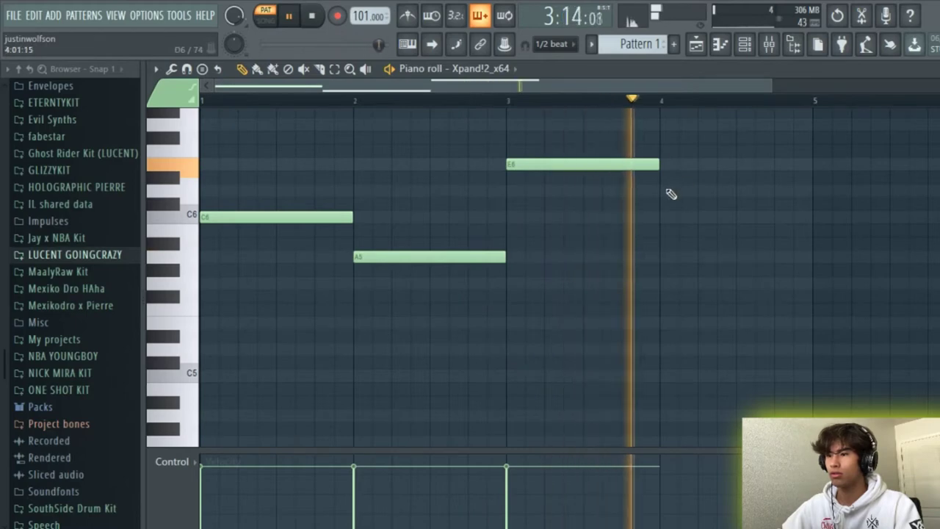
left_click(667, 192)
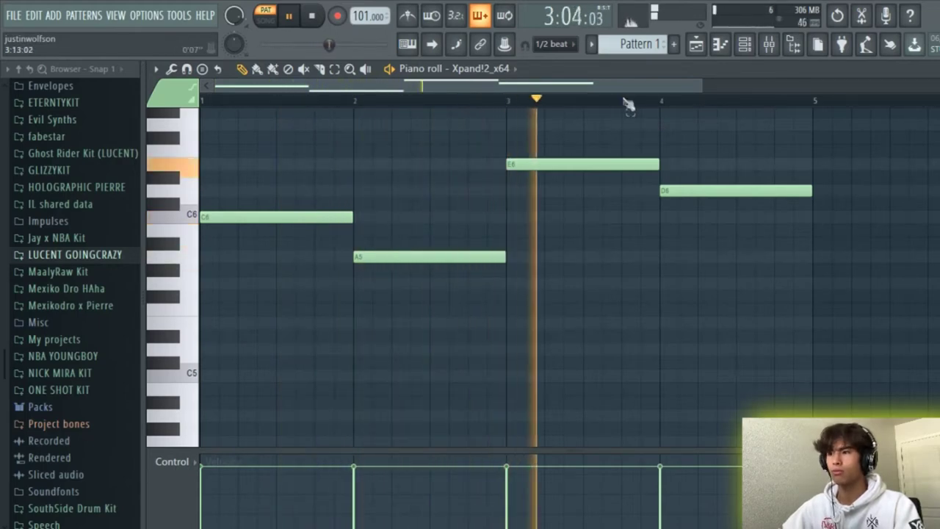
mouse_move(660, 90)
left_mouse_down()
mouse_move(704, 88)
mouse_move(654, 89)
left_mouse_up()
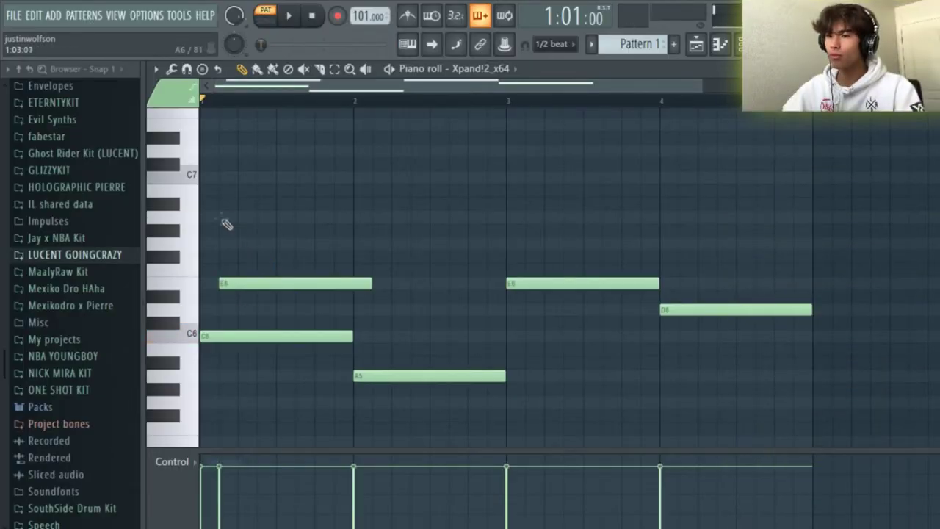
Stack E6, A6 and C7 notes above C6 in bar 1 with staggered starts and play the chord
key("space")
key("space")
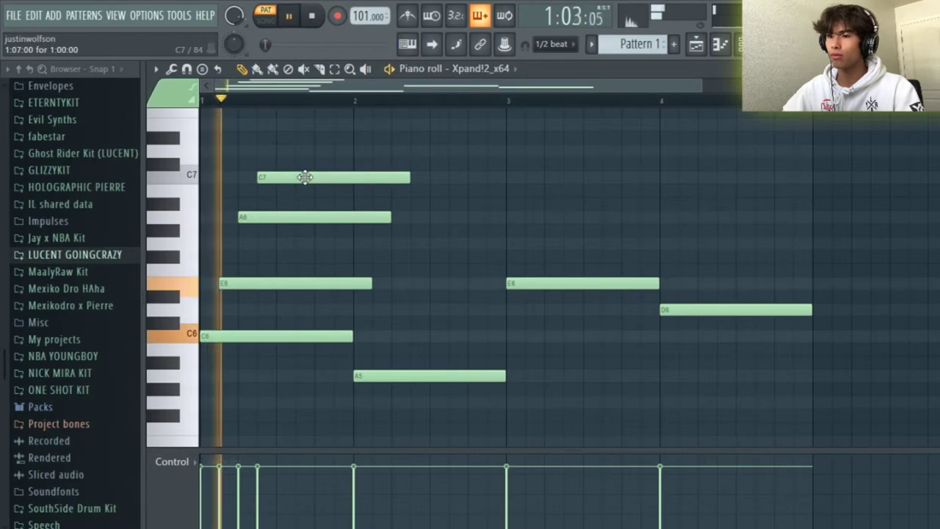
key("space")
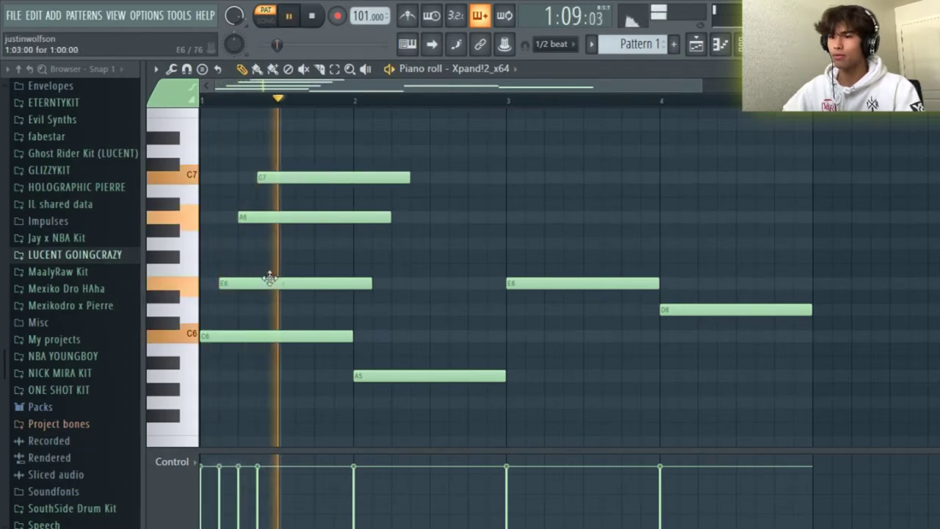
Try aligning the E6, A6 and C7 notes with the start of C6 in bar 1, then restore the staggered starts
key("space")
left_click_drag(270, 283, 251, 283)
key("space")
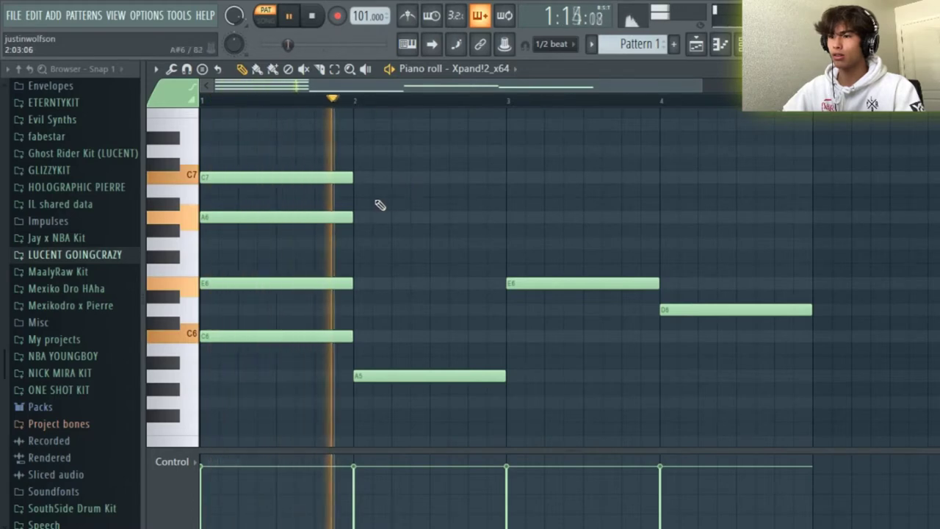
key("space")
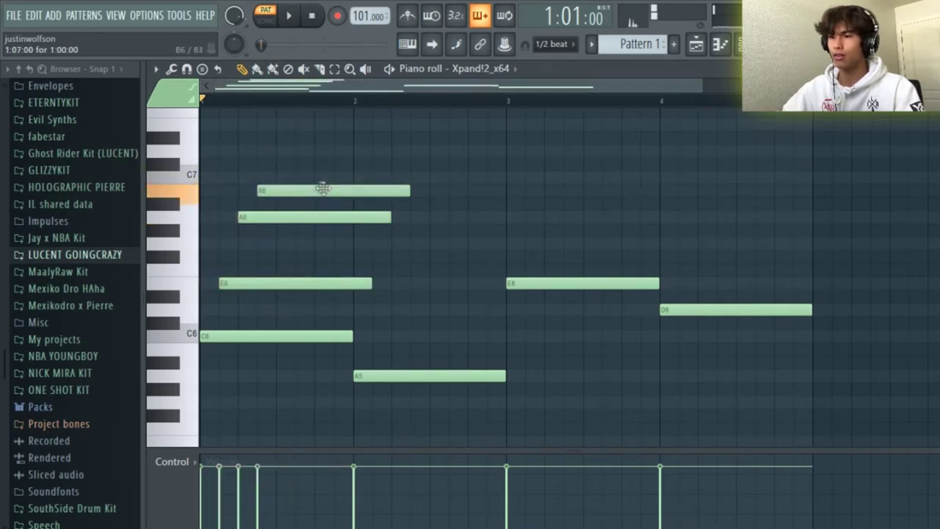
key("space")
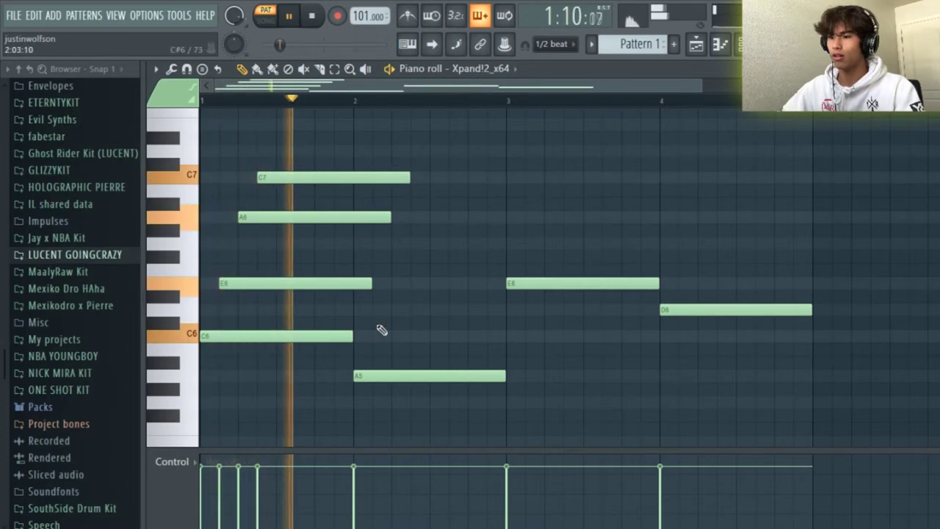
Slice the bar 1 chord notes at the start of bar 2 and delete the overhanging pieces
key("c")
left_click_drag(356, 294, 367, 174)
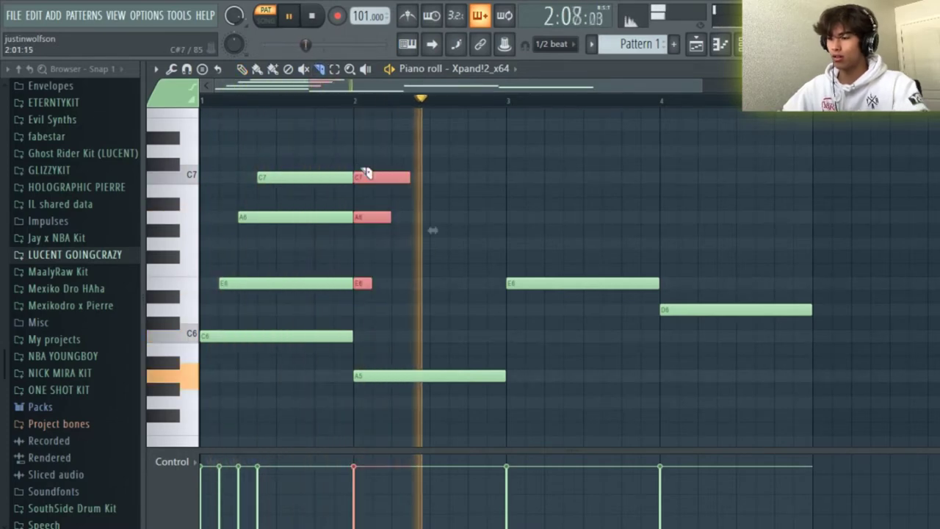
key("Delete")
Add staggered D6, G6 and B6 notes above A5 in bar 2, ending at the start of bar 3
key("p")
key("space")
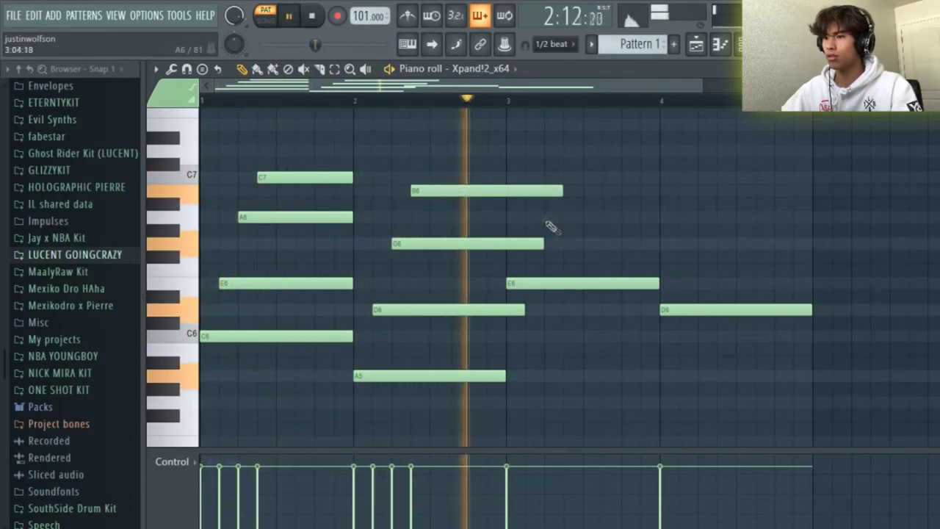
key("space")
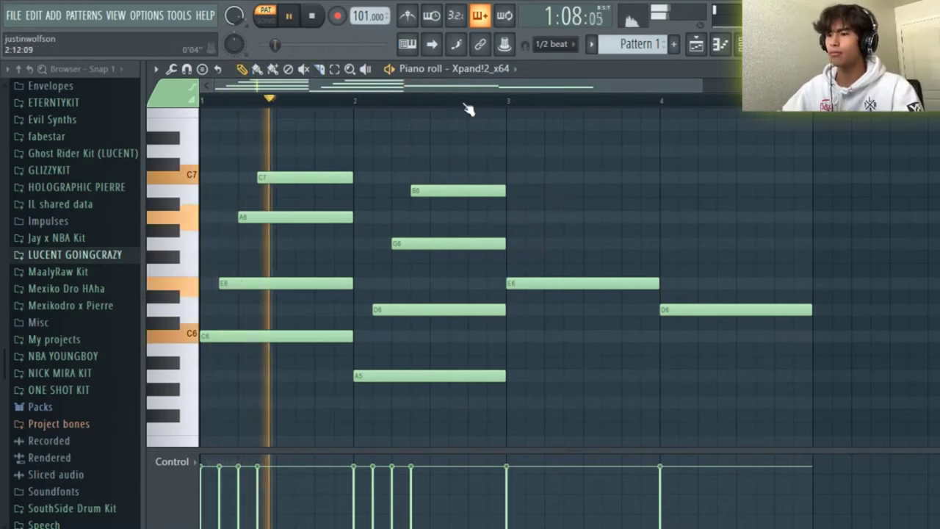
Lower the D6 note to C6 and the G6 note to E6 in the bar 2 chord while auditioning it
key("space")
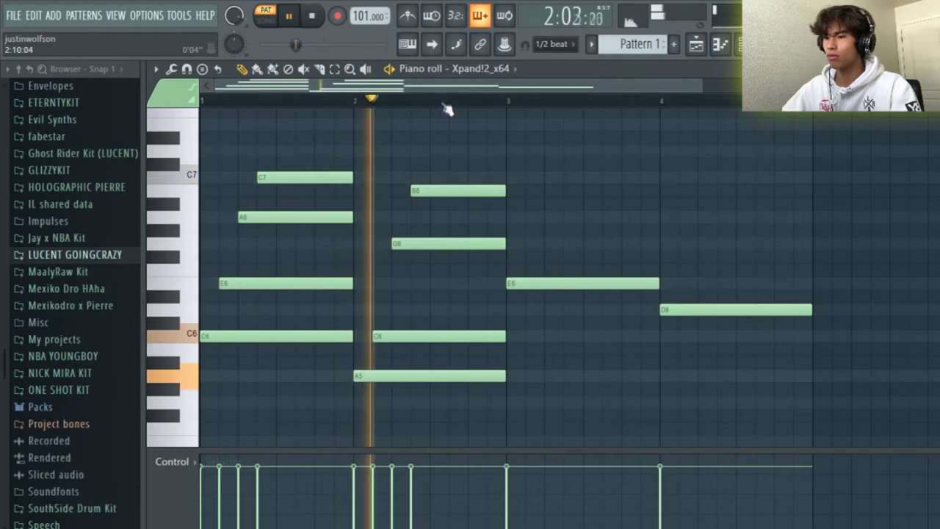
key("space")
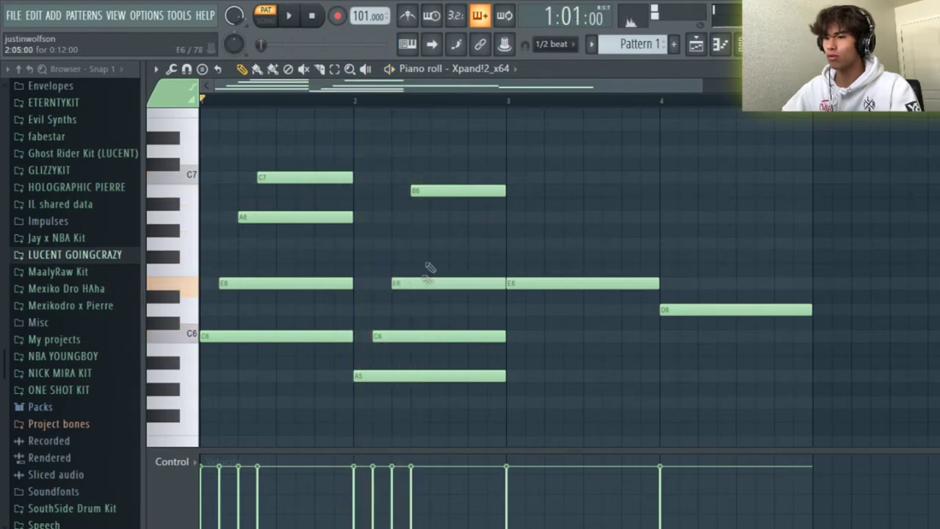
key("space")
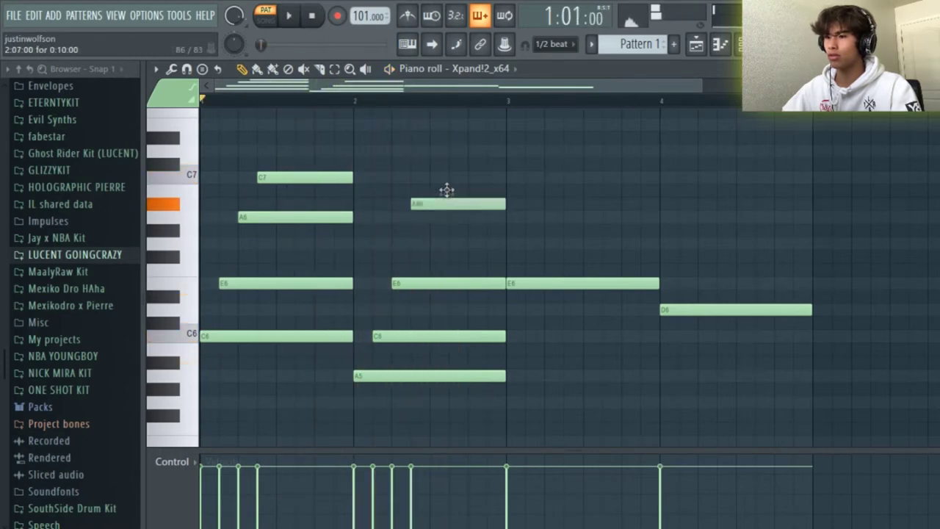
key("space")
Try the bar 2 chord with its E6 note raised to F6, then return the note to E6
left_click_drag(426, 285, 426, 260)
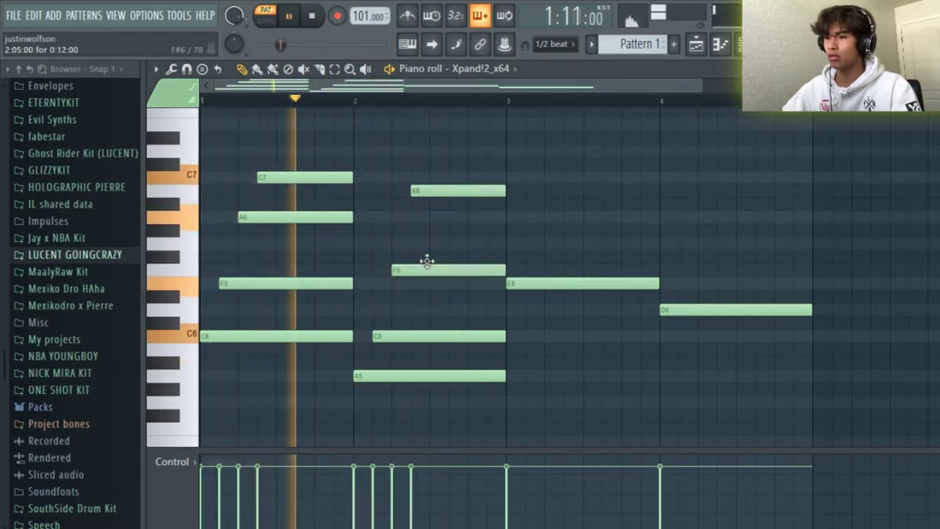
key("space")
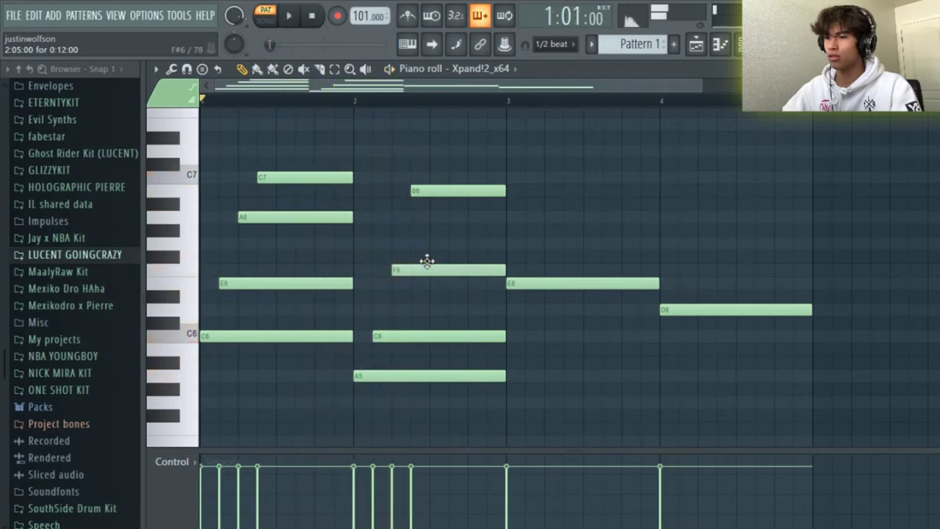
left_click_drag(427, 243, 426, 284)
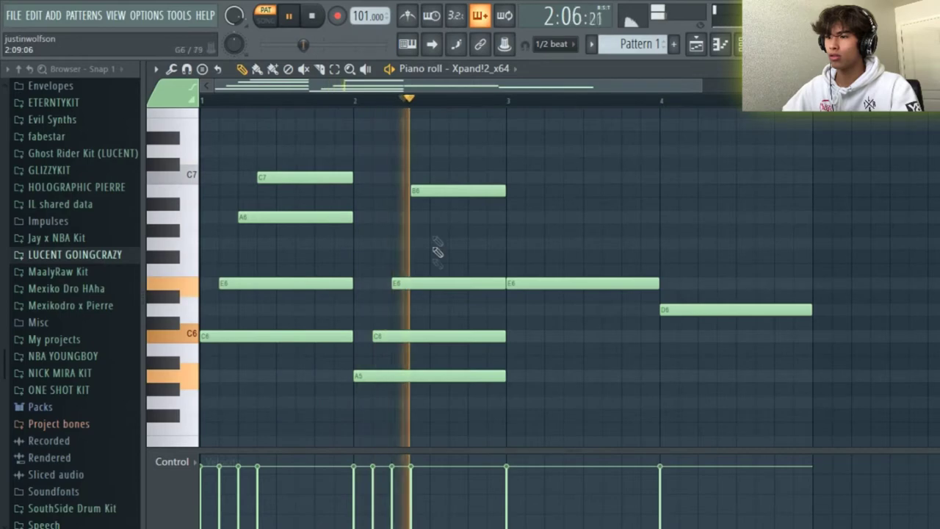
Add staggered A6, B6 and E7 notes above E6 in bar 3 and play the progression
key("space")
left_click(517, 242)
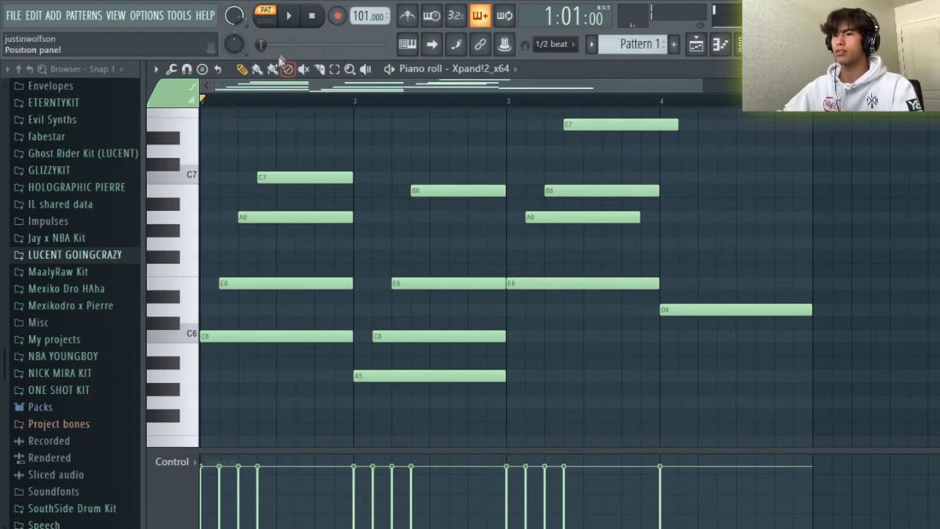
key("space")
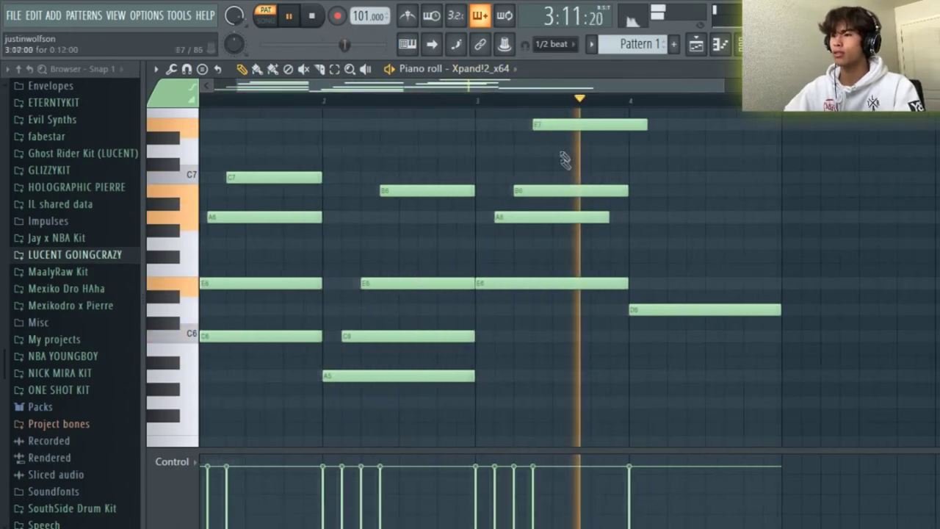
Add staggered G6, B6 and D7 notes above D6 in bar 4, with D7 ending at bar 5
scroll(735, 336, "up", 3)
key("space")
left_click(674, 335)
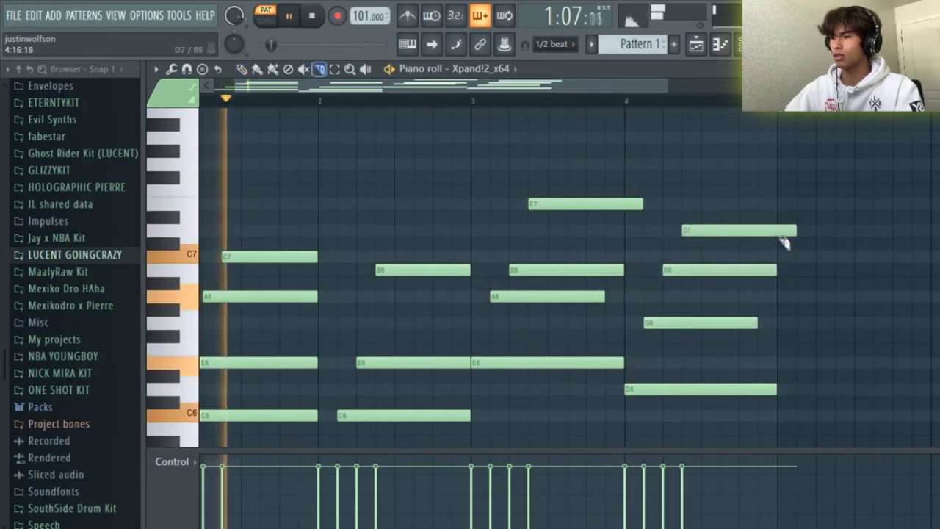
key("ctrl+z")
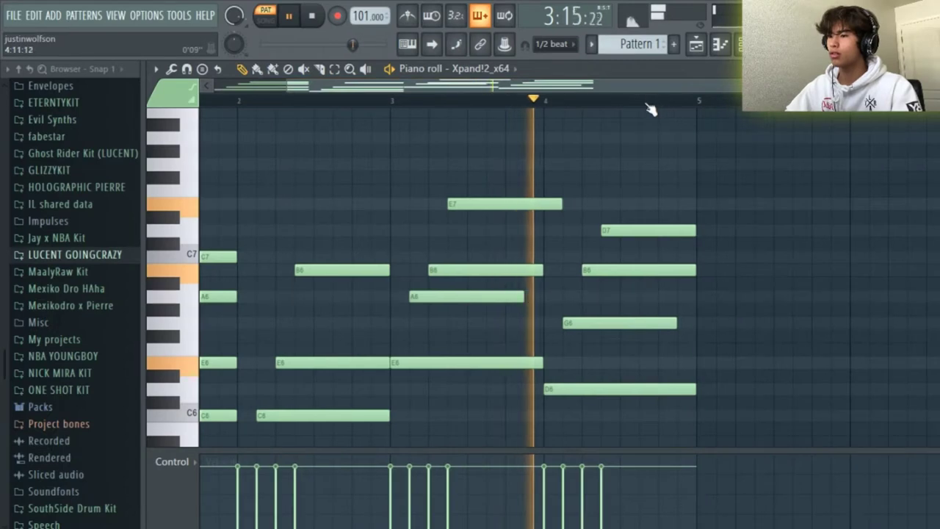
left_click_drag(649, 83, 620, 105)
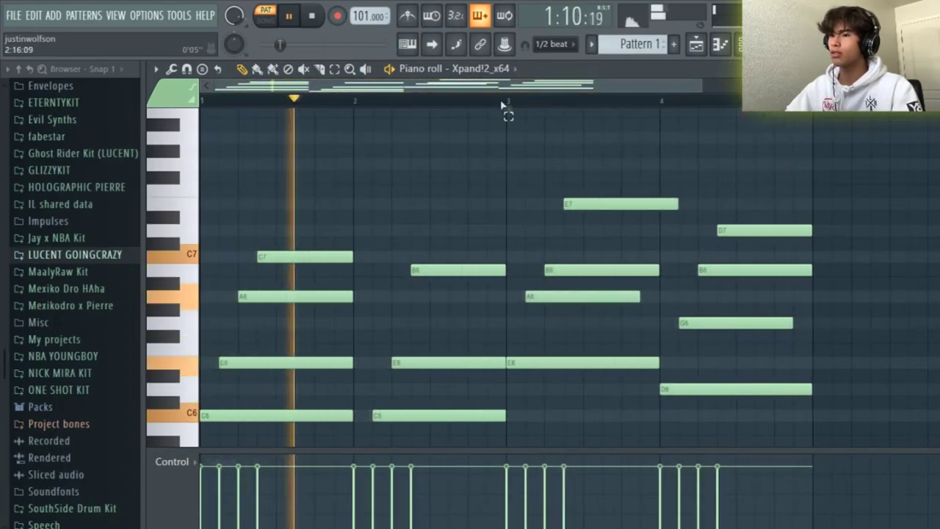
Raise B6 to C7 in the bar 3 chord, and G6 to A6 and B6 to C7 in the bar 4 chord
scroll(515, 151, "down", 3)
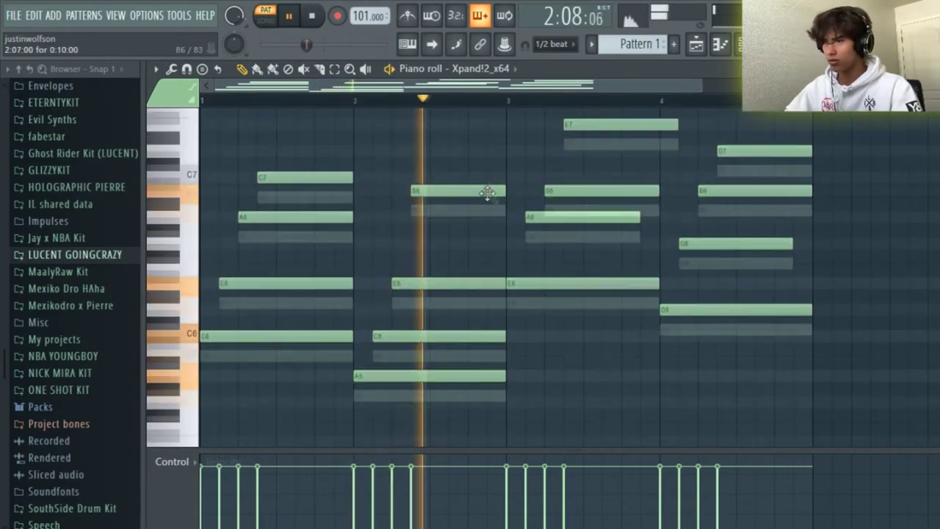
scroll(487, 192, "up", 2)
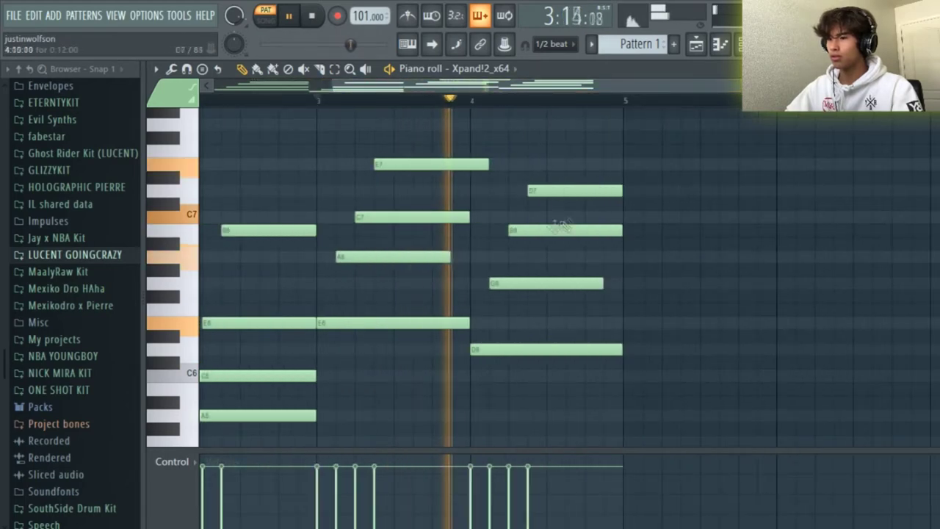
left_click_drag(539, 226, 541, 214)
key("space")
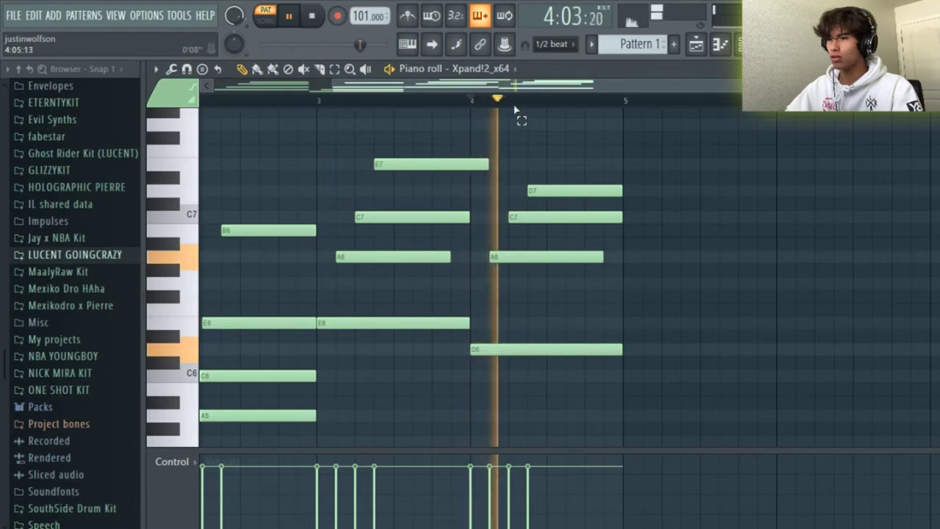
Align every chord note to the start of its bar at one-bar length, with C7 between A6 and D7 in bar 4
key("space")
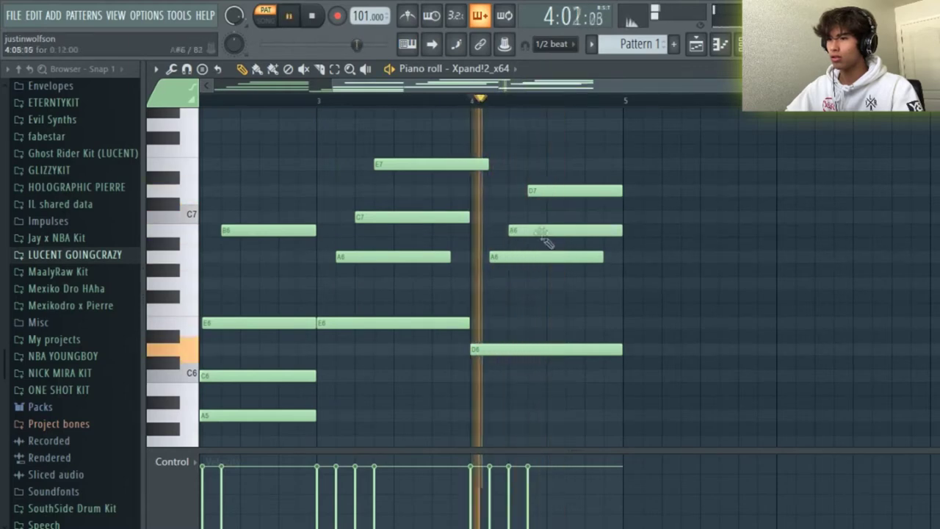
left_click_drag(536, 256, 519, 292)
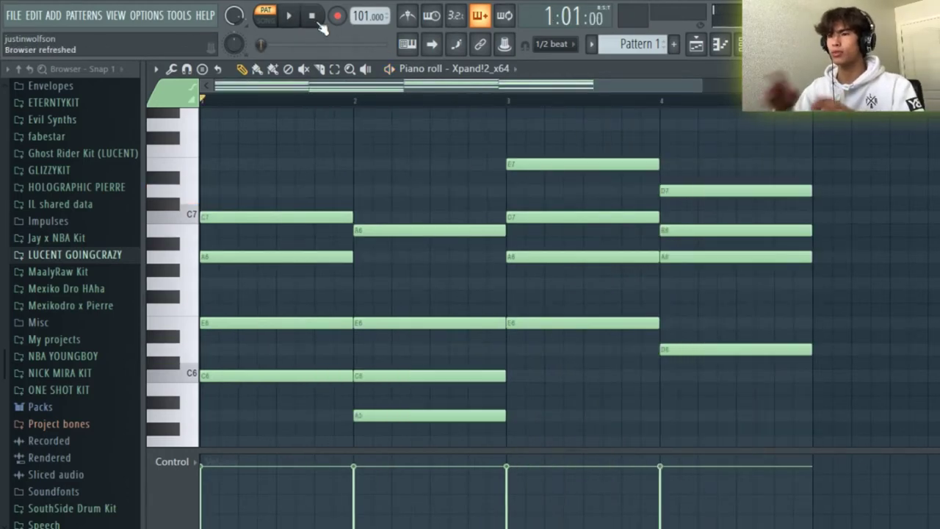
key("space")
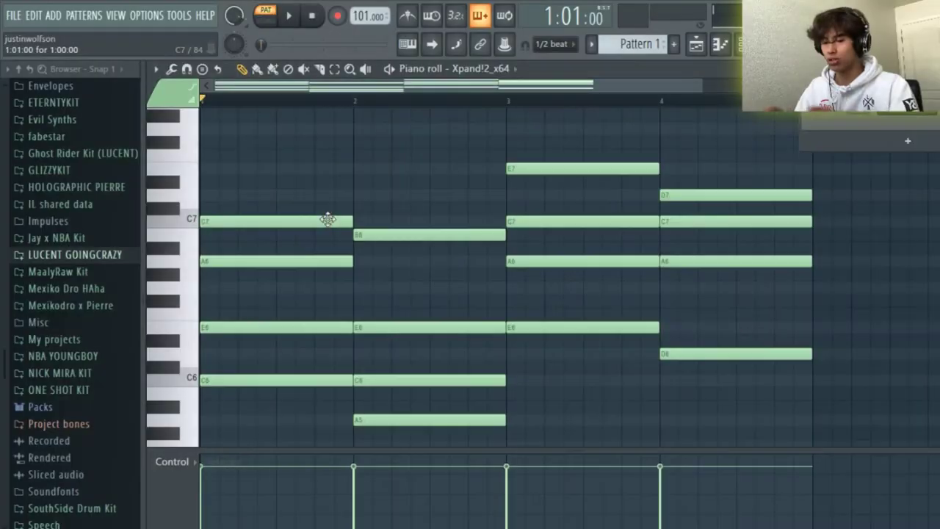
Transpose all notes in the chord progression down two semitones overall
key("Up")
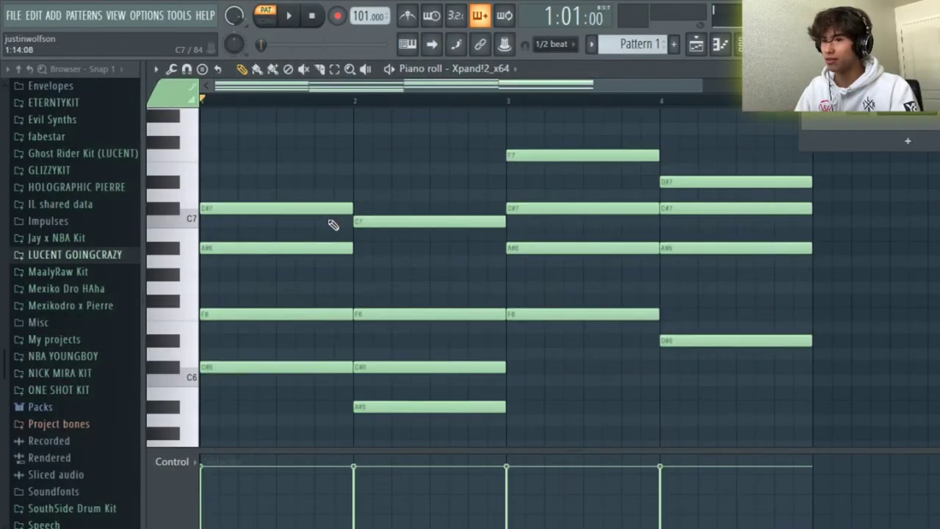
key("Down")
key("Down")
key("Down")
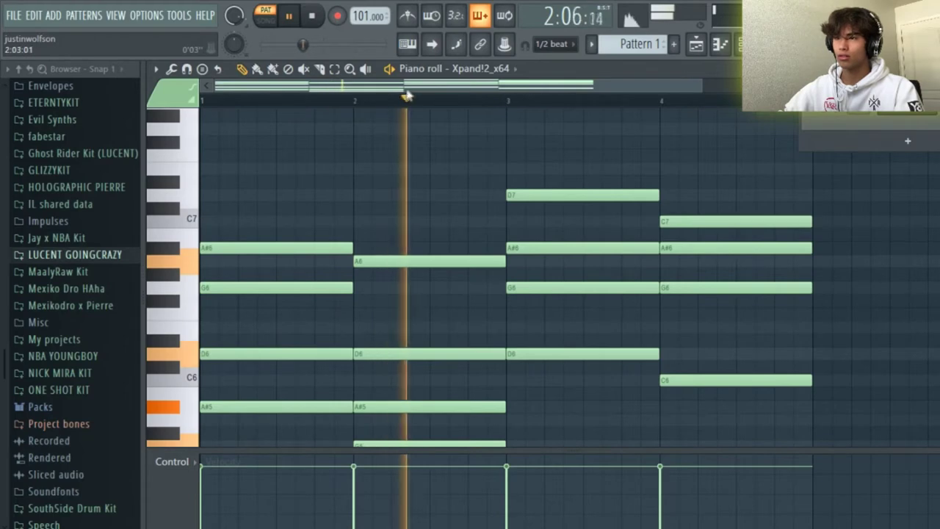
Listen through the transposed chord progression and bring up the Xpand!2 instrument window
scroll(474, 101, "right", 2)
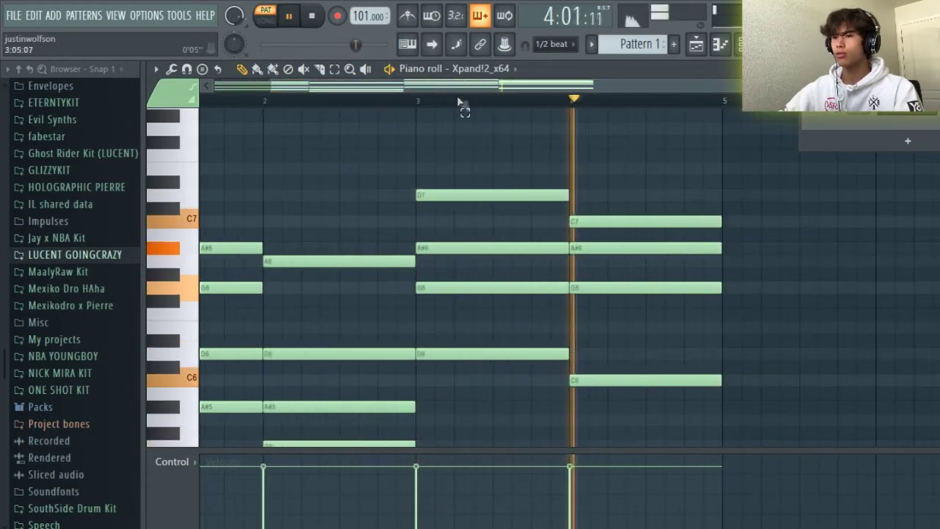
scroll(411, 107, "left", 2)
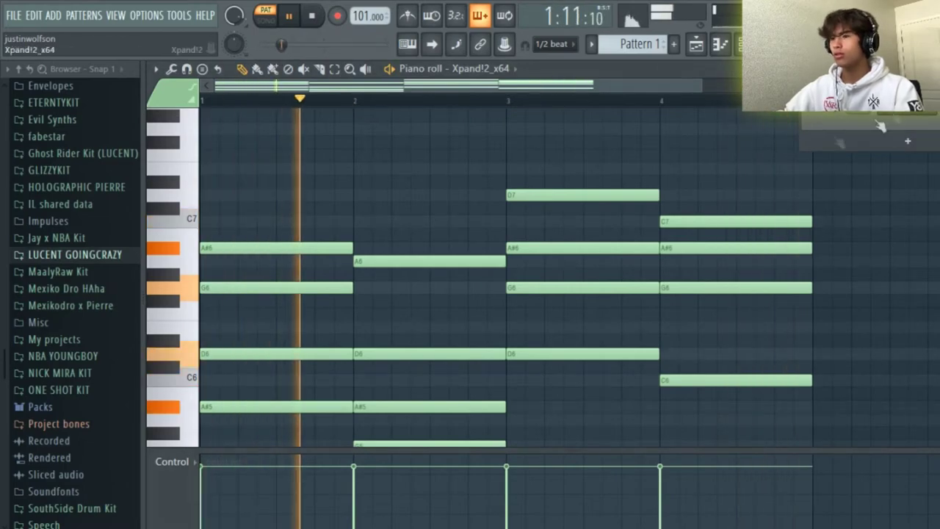
left_click_drag(900, 206, 936, 297)
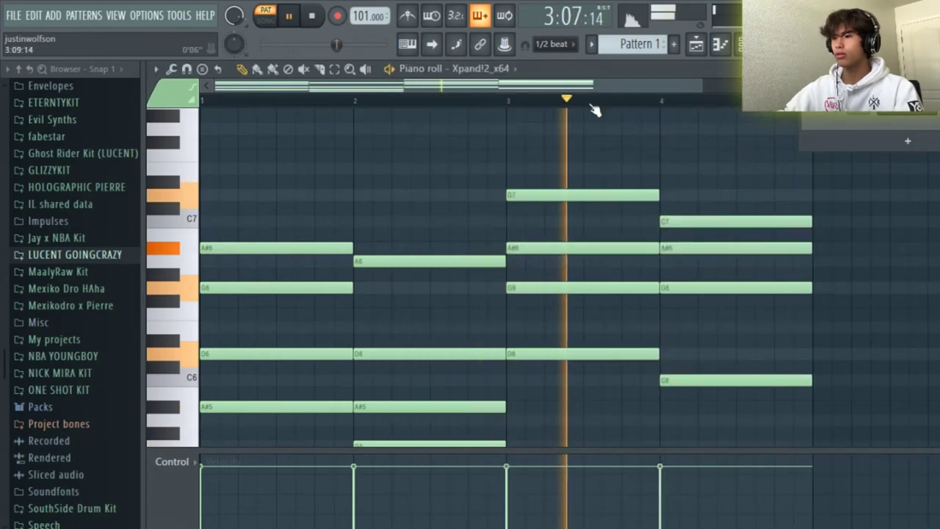
scroll(546, 203, "down", 2)
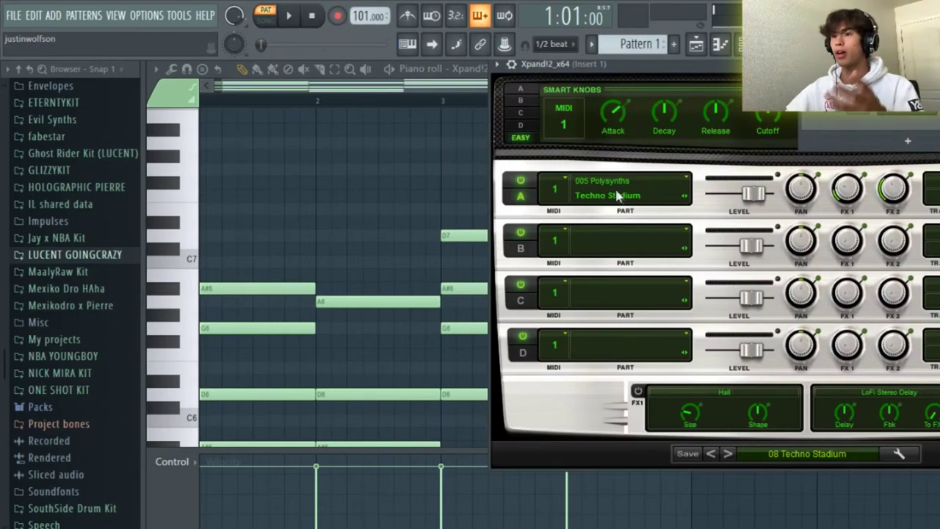
Listen to the Xpand!2 chords and set Fruity Love Philter on mixer Insert 1 to the Simple lowpass preset
key("F9")
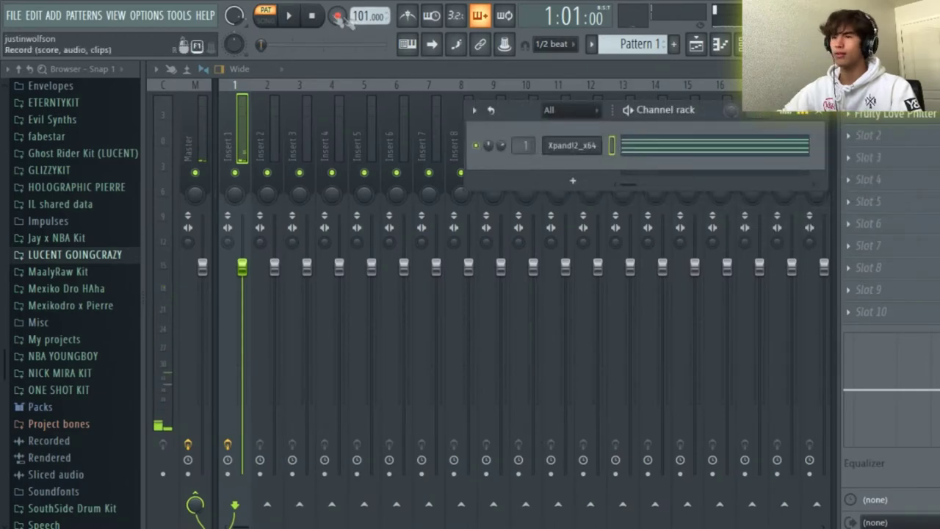
left_click(632, 147)
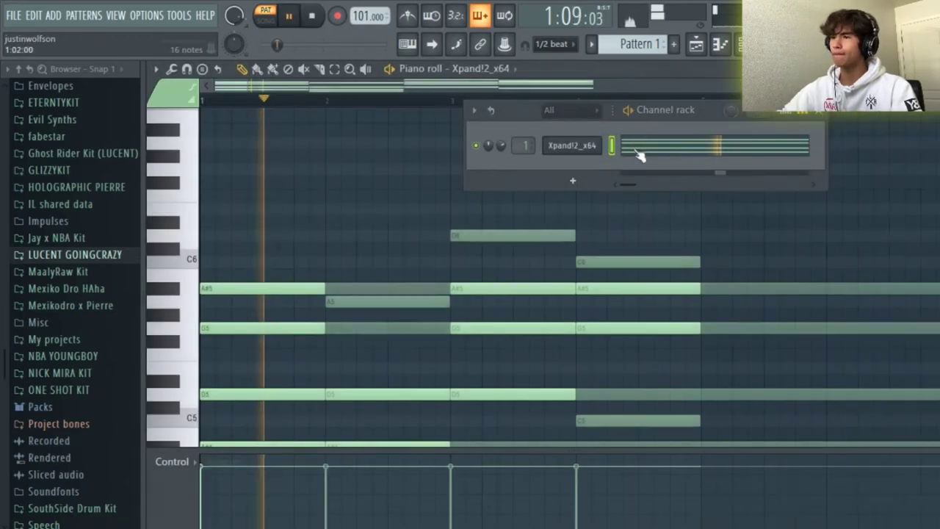
scroll(850, 281, "down", 1)
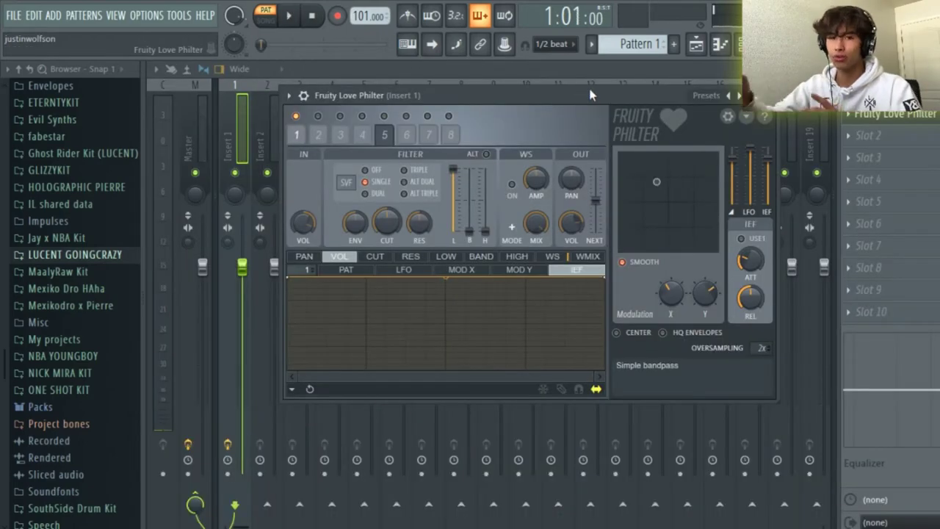
left_click_drag(575, 103, 526, 78)
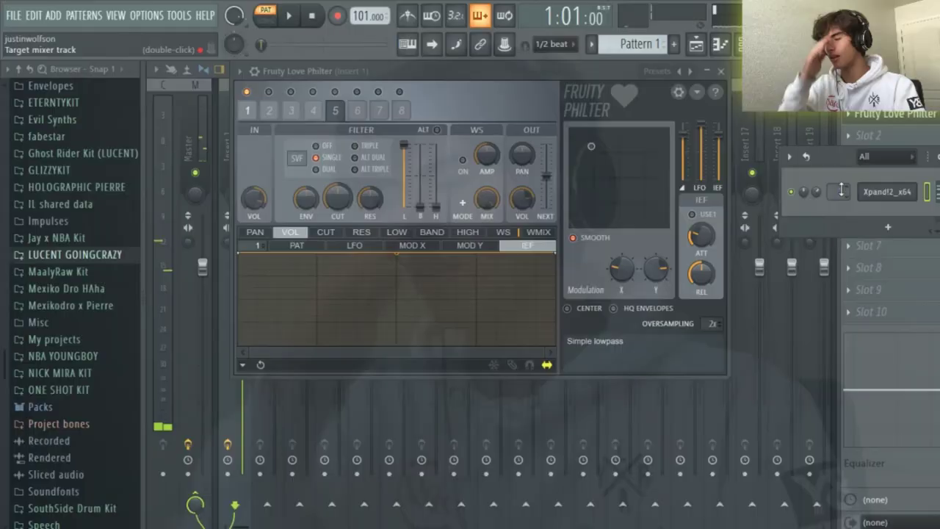
key("space")
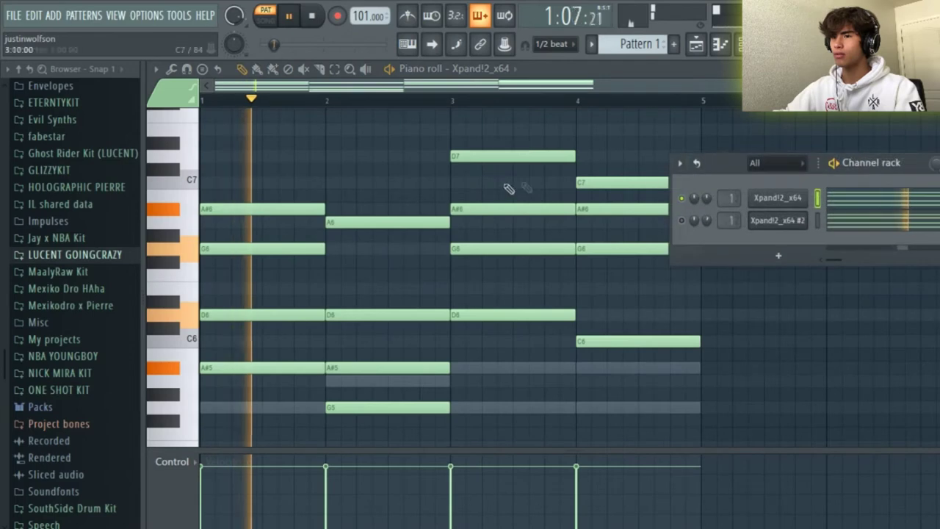
Add one-beat melody notes above the bar 1 chord: G7 on beat 2, D7 on beat 3 and C7 on beat 4
key("space")
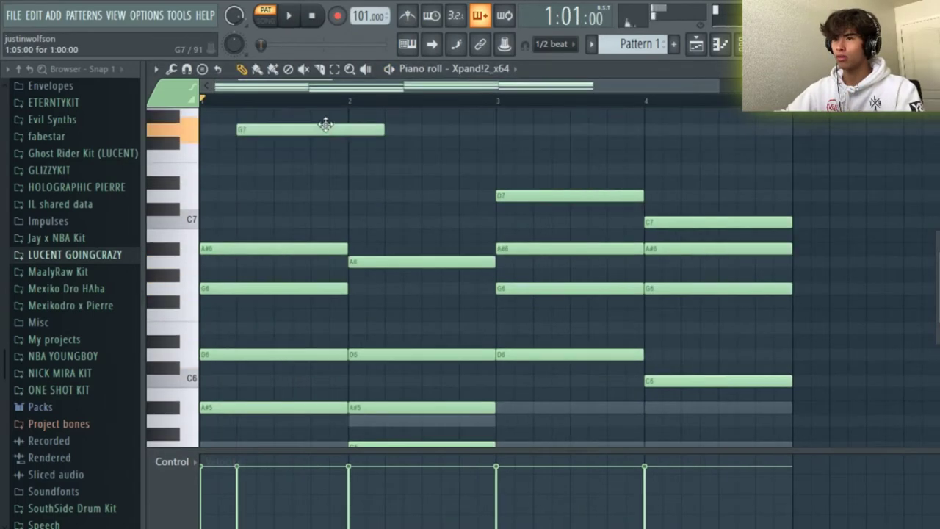
key("space")
key("space")
left_click(301, 156)
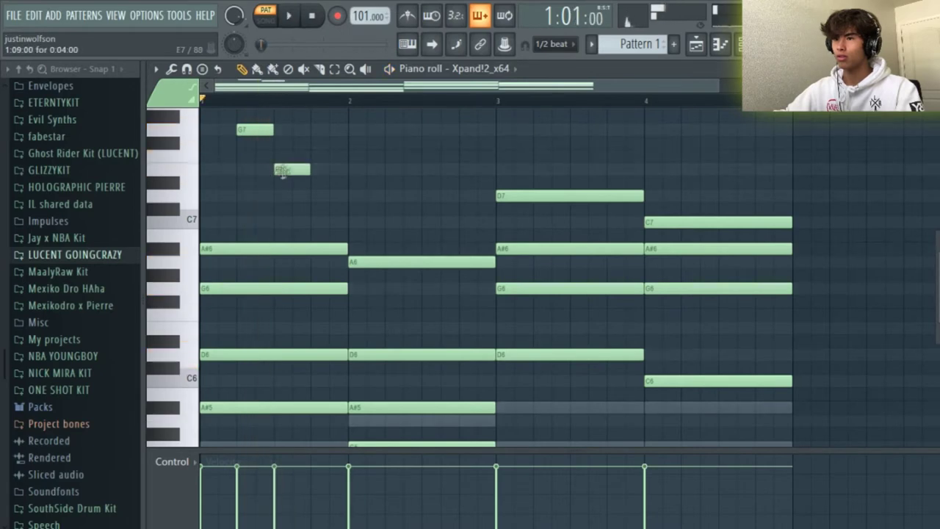
key("space")
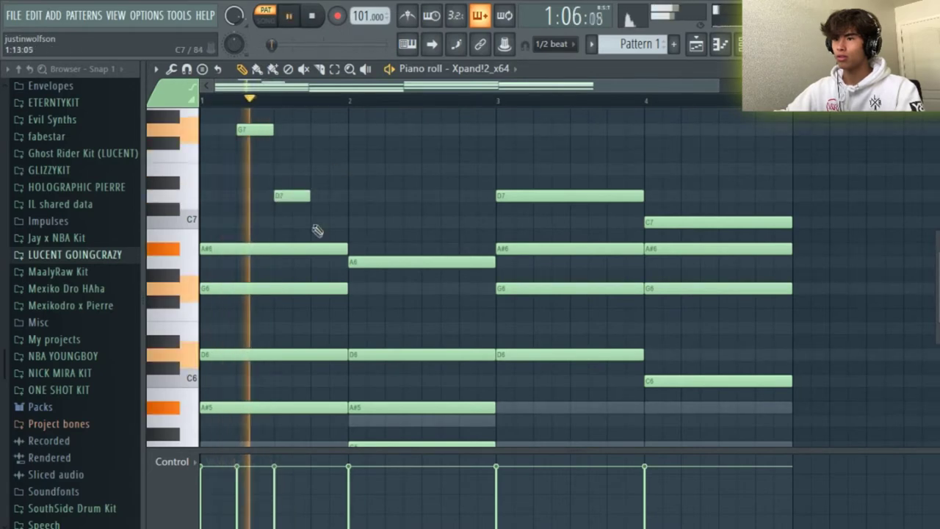
left_click(287, 196)
left_click(312, 223)
key("space")
Duplicate the G7, D7, C7 melody into bar 2 and remove the stray G7 and A7 notes from bar 3
left_click_drag(353, 315, 235, 206)
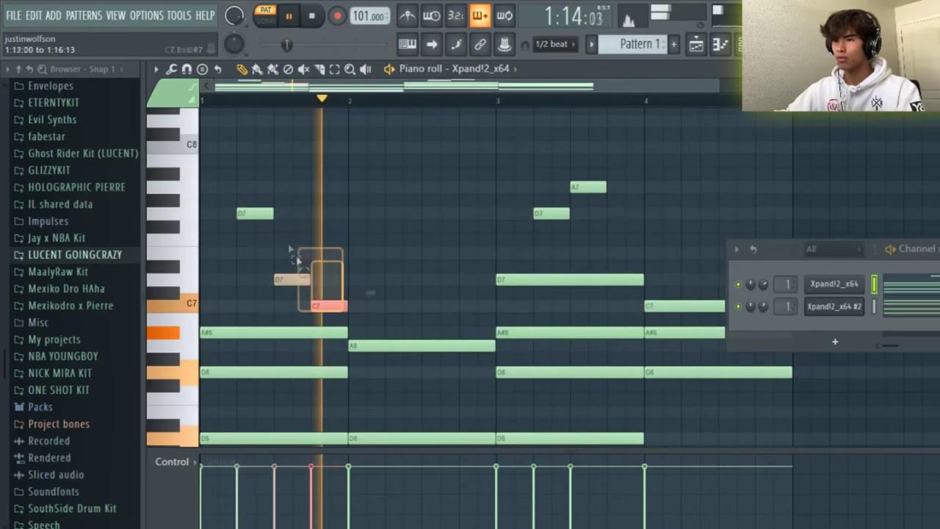
key("ctrl+b")
left_click_drag(378, 218, 415, 218)
left_click(514, 158)
right_click(588, 186)
right_click(551, 213)
Duplicate the six melody notes of bars 1 and 2 into bars 3 and 4
left_click_drag(493, 315, 204, 160)
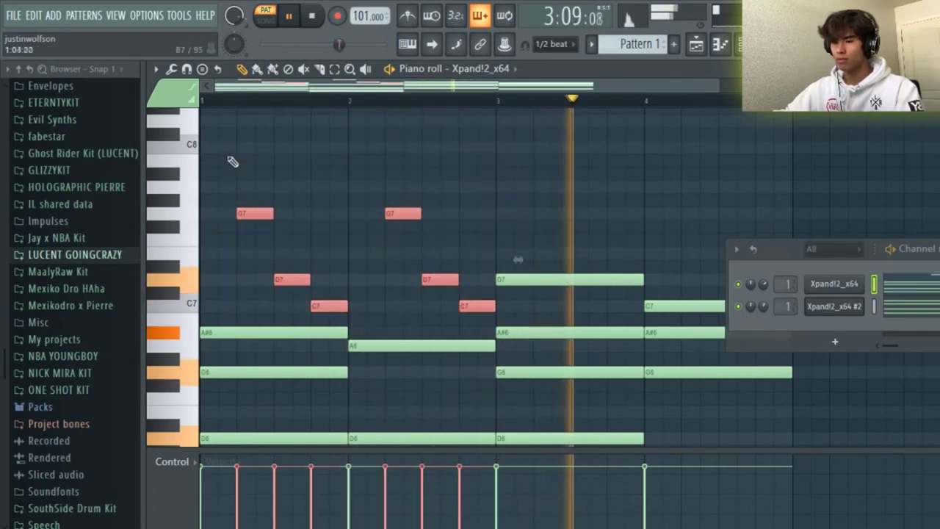
key("ctrl+b")
left_click_drag(514, 212, 552, 212)
left_click(583, 115)
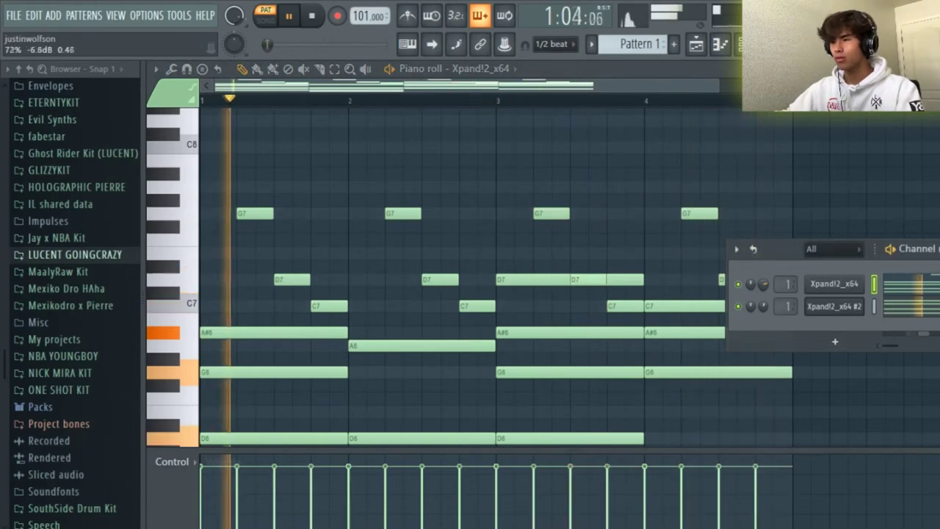
Adjust the second Xpand!2 channel's volume and add a DSK Dynamic Guitars channel
left_click(835, 341)
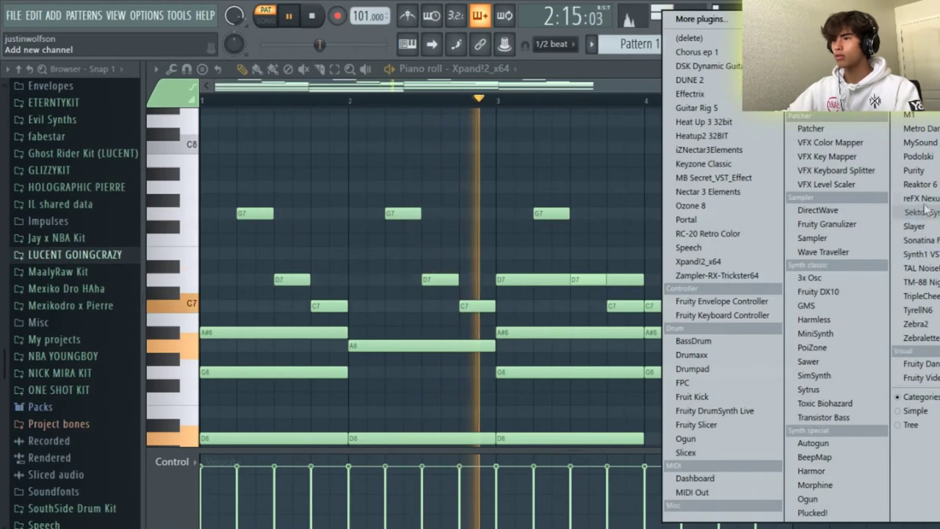
left_click(697, 262)
left_click_drag(788, 250, 660, 70)
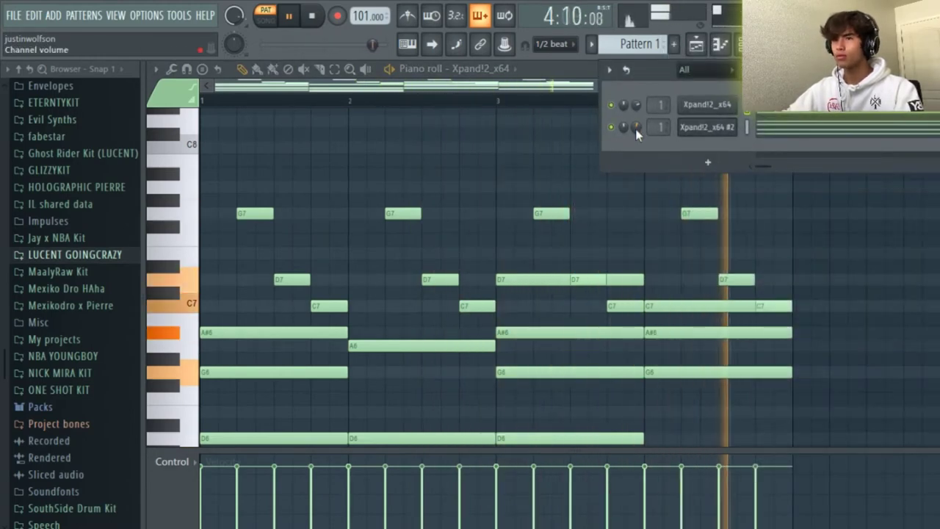
key("space")
left_click(635, 129)
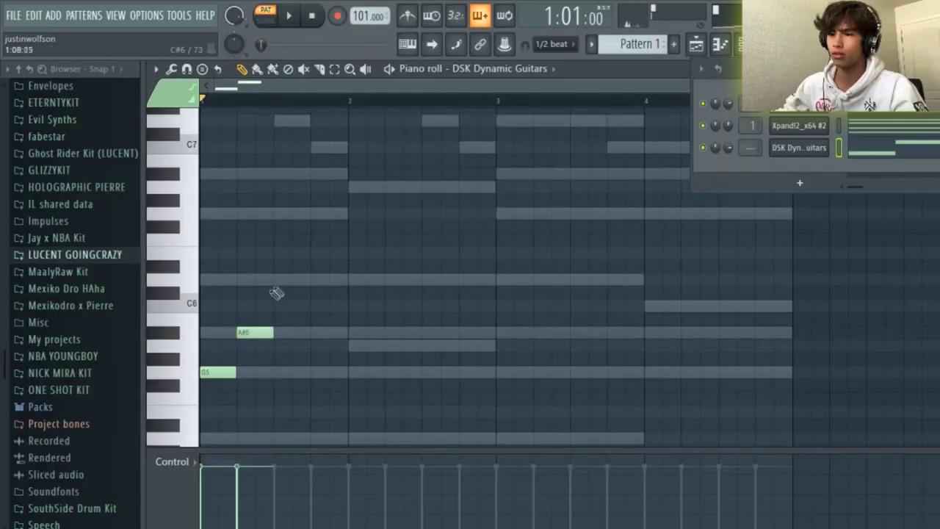
In the guitar part's bar 1, overlap A#5 and D6 after G5 at half-beat offsets and add a short A#5 at the bar's end
left_click(279, 280)
key("space")
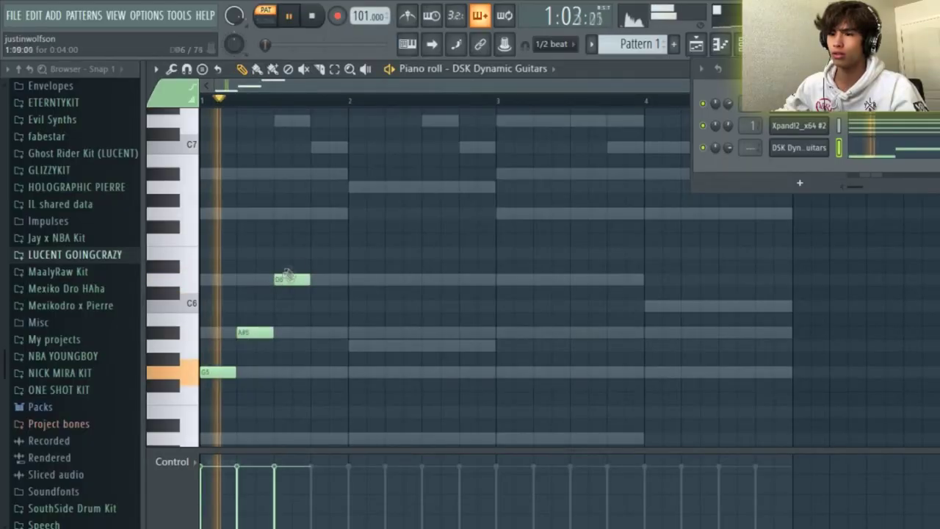
left_click_drag(292, 280, 256, 280)
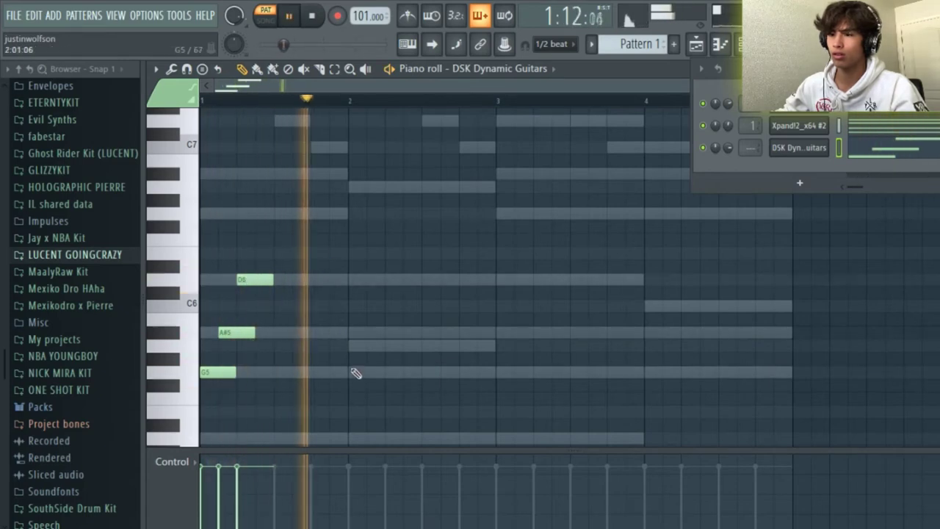
left_click(329, 334)
key("space")
left_click_drag(373, 330, 348, 335)
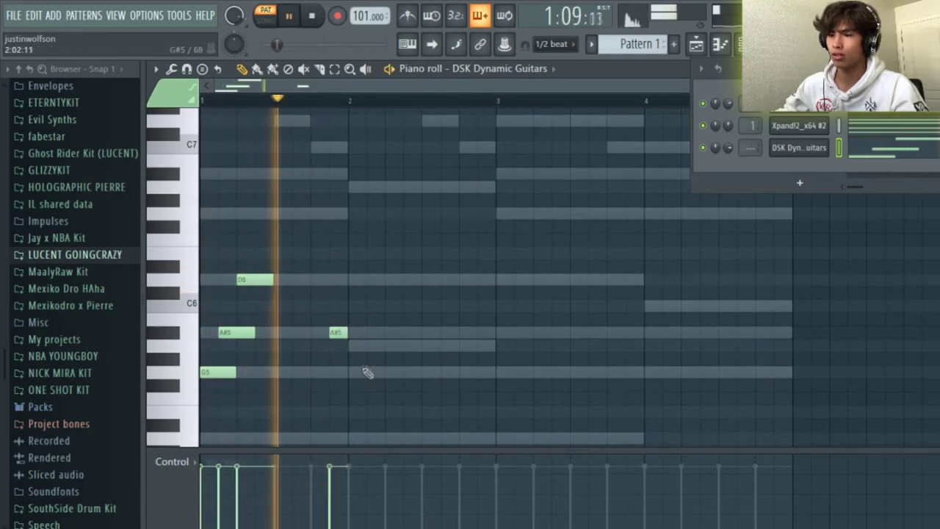
Add D5, G5 and A5 at the start of the guitar part's bar 2, with a short D5 leading into bar 3
left_click(352, 439)
left_click(390, 372)
left_click_drag(399, 372, 423, 346)
left_click(389, 345)
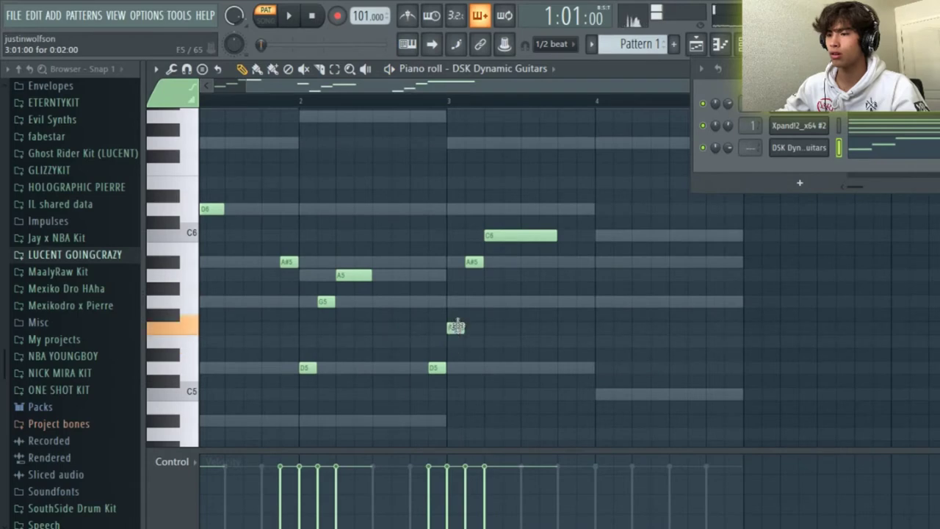
Continue the guitar part with G5, A5 and A#5 in bar 3 and D5 and G5 in bar 4, and lower the C6 pickup between them
mouse_move(457, 319)
left_mouse_down()
mouse_move(455, 303)
mouse_move(470, 290)
mouse_move(465, 315)
left_mouse_up()
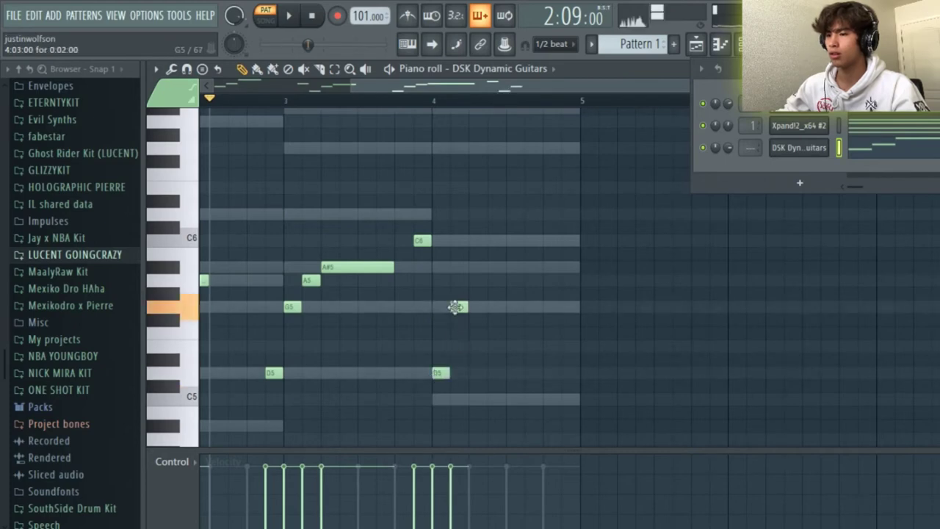
key("space")
left_click_drag(478, 243, 580, 240)
left_click_drag(423, 242, 420, 309)
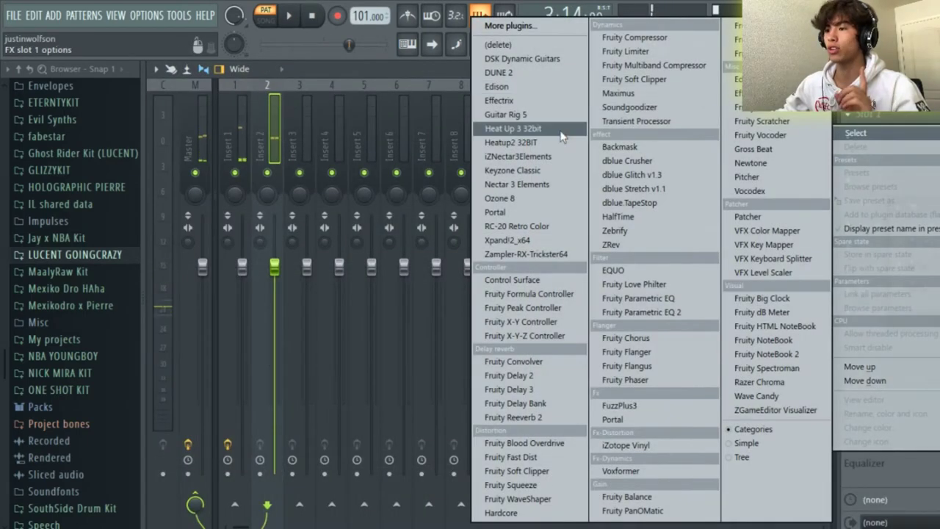
Load Guitar Rig 5 on mixer Insert 2 with the Andy in a bottle - CF preset, including Spring Reverb and IceVerb components
left_click(558, 116)
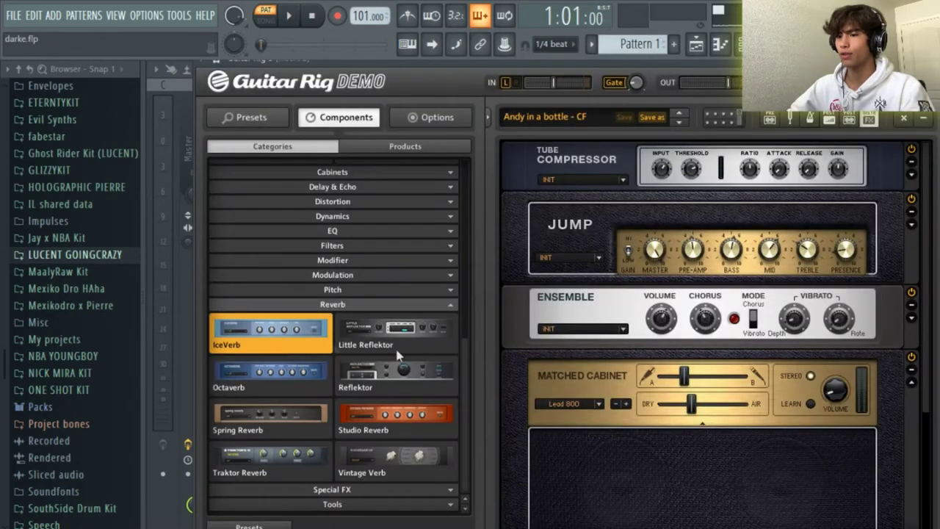
scroll(748, 389, "down", 4)
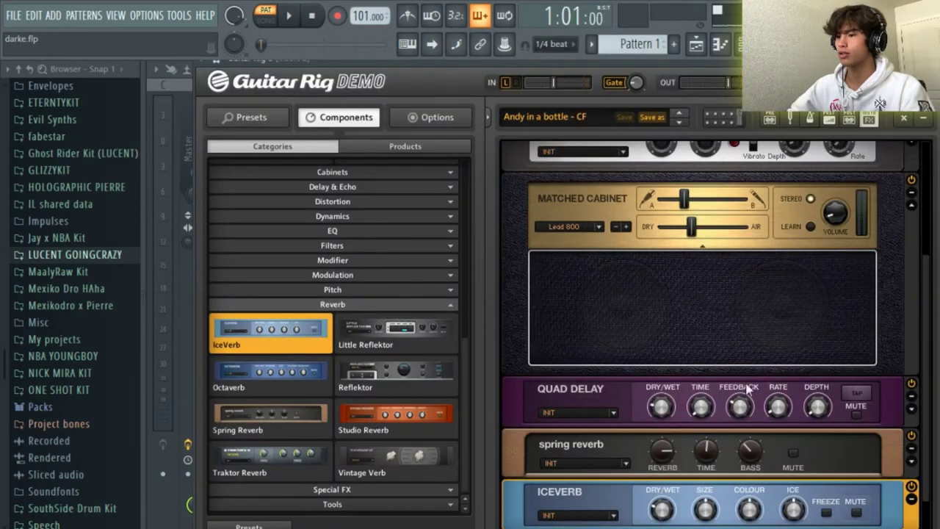
scroll(729, 358, "down", 1)
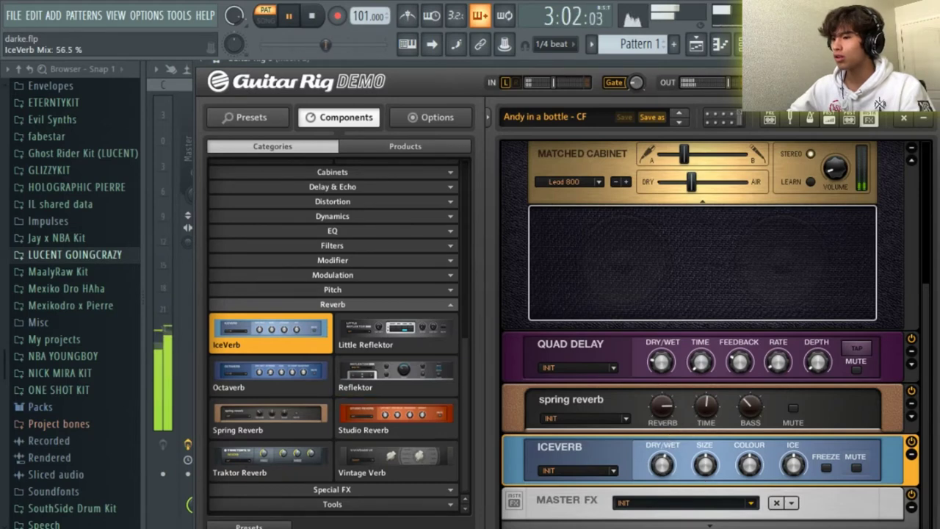
double_click(268, 418)
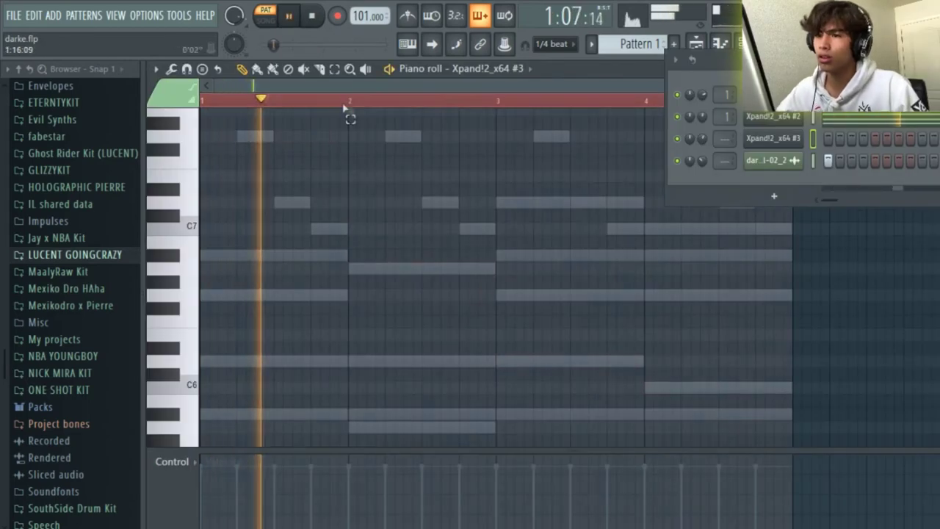
On the third Xpand!2 channel, place three-beat A#6, A6 and G6 and a one-beat D6, starting on beat 4 of bars 1 to 4
key("space")
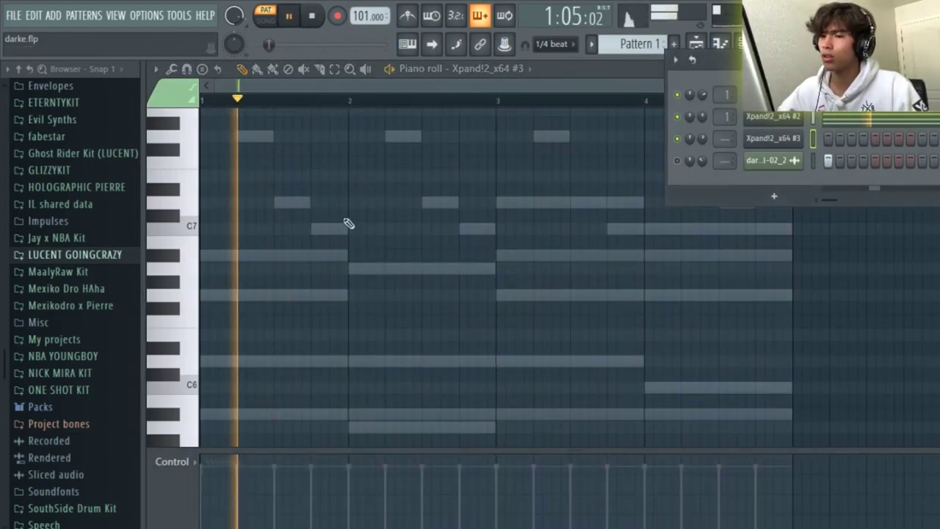
left_click(316, 254)
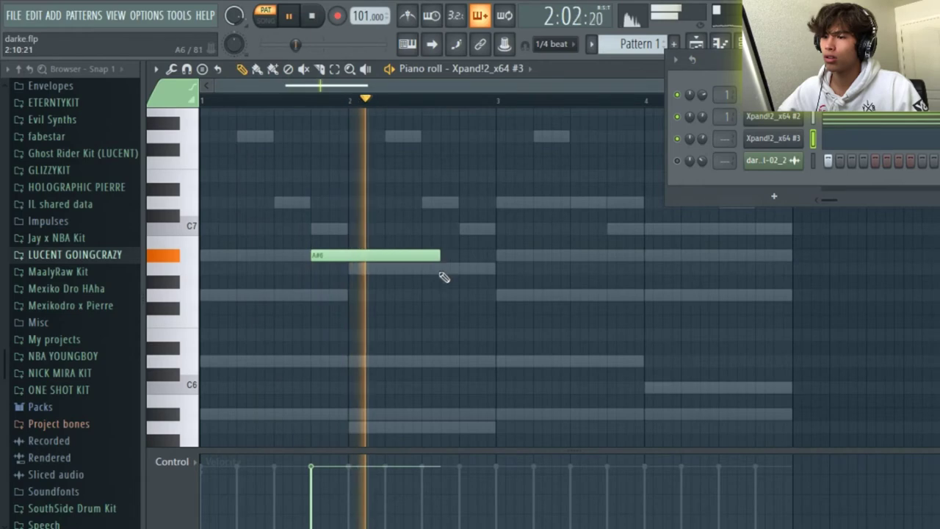
left_click(464, 268)
left_click_drag(441, 255, 421, 255)
left_click(609, 295)
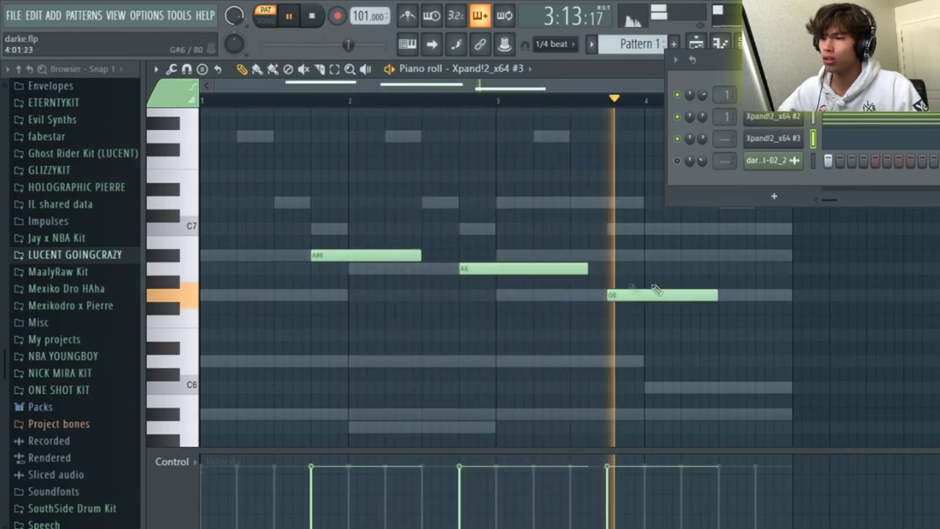
left_click_drag(588, 269, 569, 269)
left_click(760, 387)
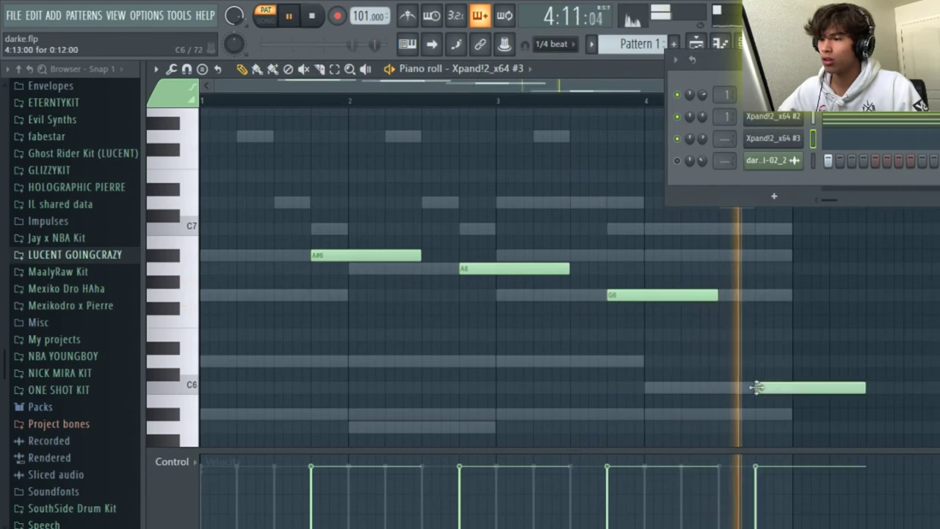
left_click_drag(783, 394, 779, 363)
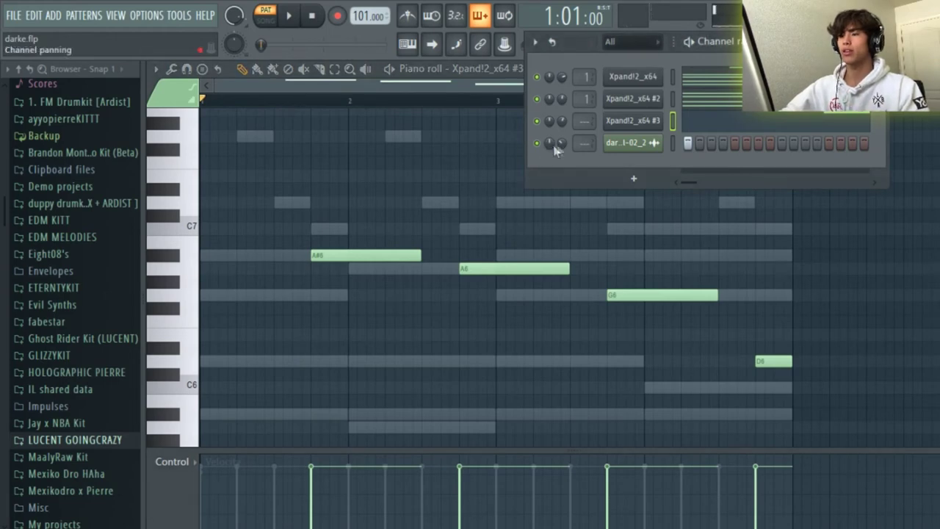
Adjust the audio sample channel's volume during playback and add the sxber synth bass-wave sample as a channel
key("space")
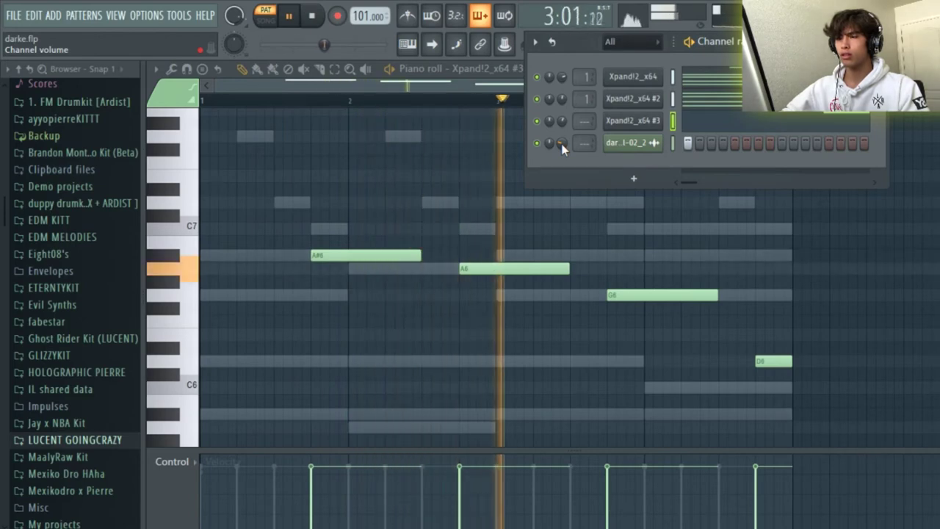
left_click_drag(561, 142, 560, 147)
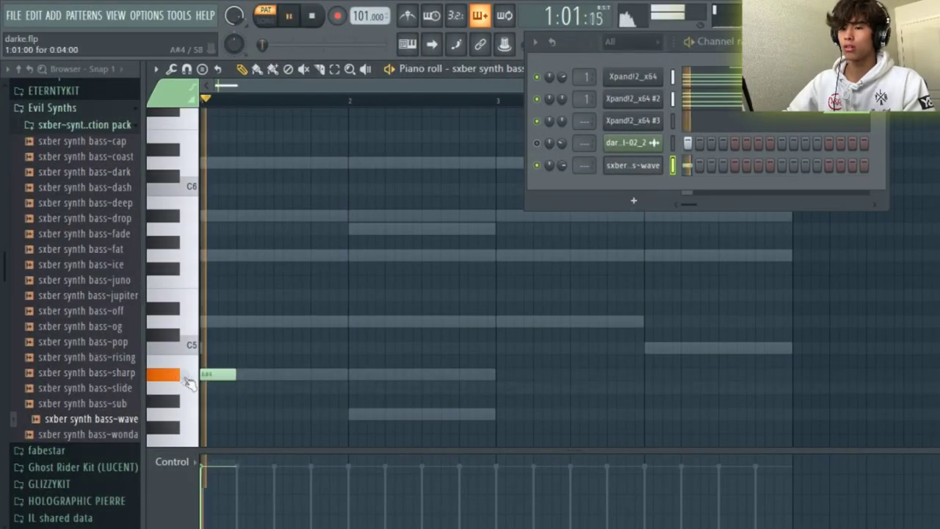
Write a one-beat synth bass line with D5 and A#5 in bar 1, G5 in bar 2, D5 in bar 3 and C5 in bar 4
left_click(217, 321)
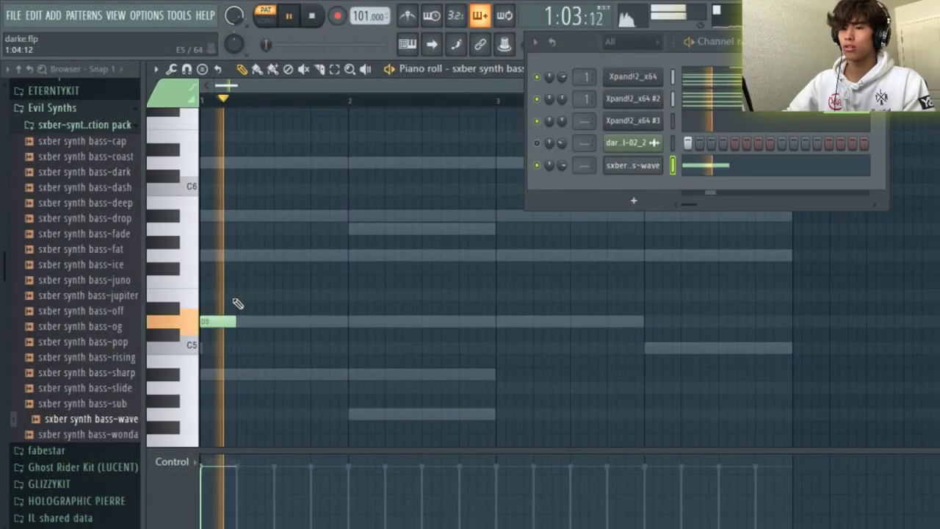
left_click(313, 216)
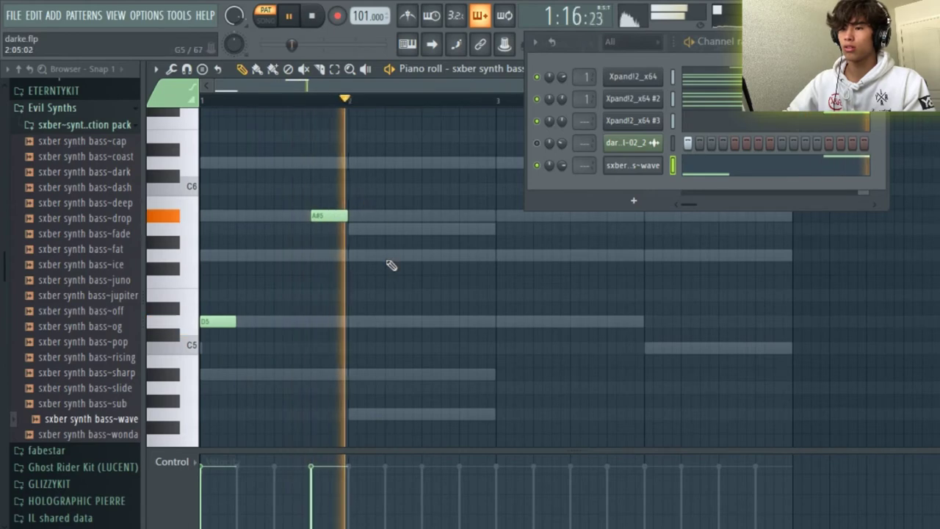
left_click(390, 255)
left_click(514, 321)
right_click(518, 321)
left_click(508, 321)
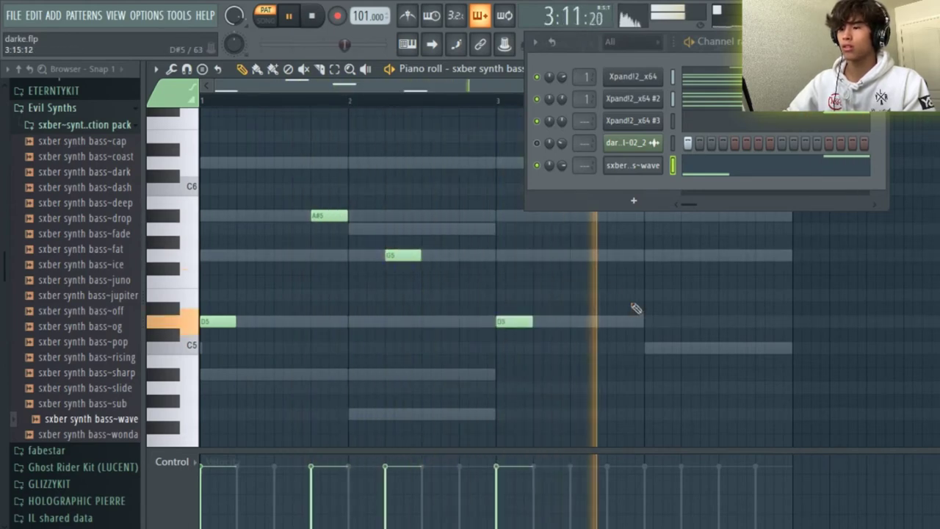
left_click(698, 347)
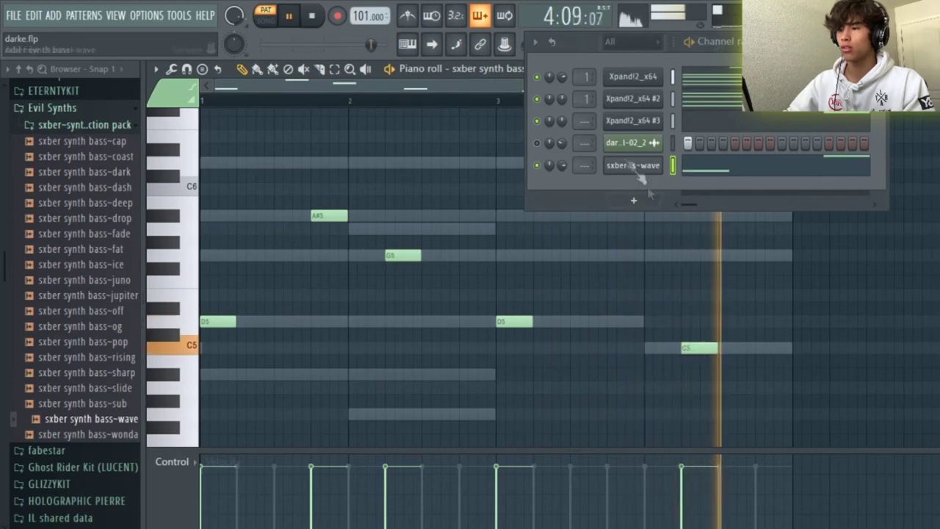
Turn the synth bass A#5 note on beat 4 of bar 1 into a slide note and shorten it
left_click_drag(582, 47, 654, 77)
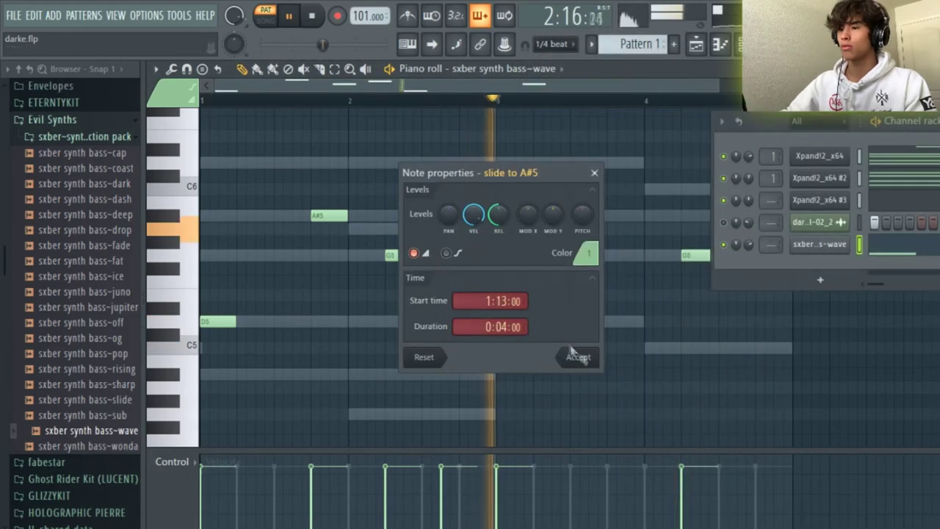
left_click(570, 355)
key("space")
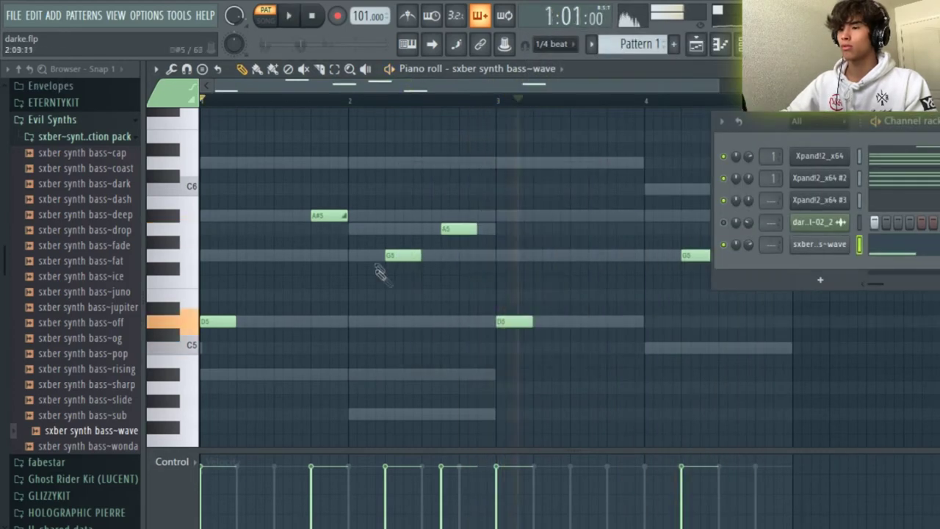
key("space")
left_click_drag(341, 215, 317, 215)
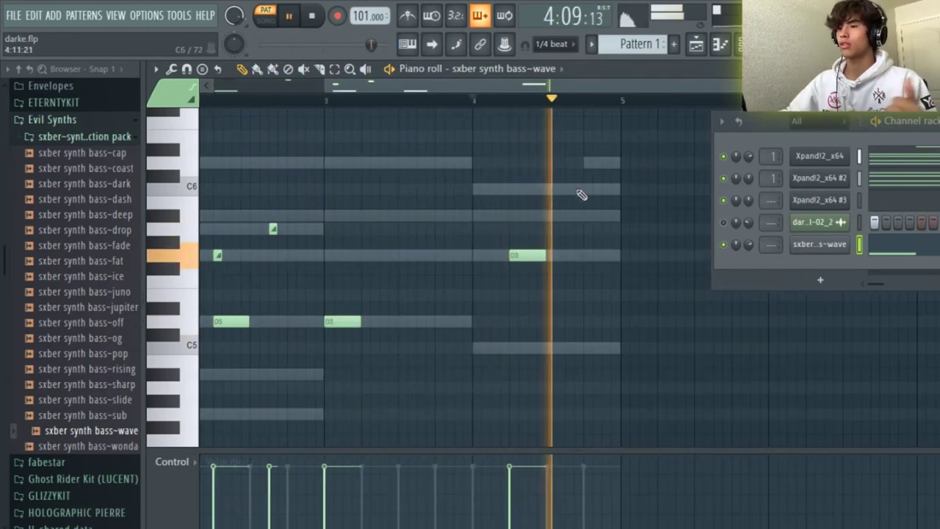
Remove the A5 slide from bar 2 and add short bass slides to A#5 on beat 4 of bar 3 and C5 late in bar 4
left_click(569, 163)
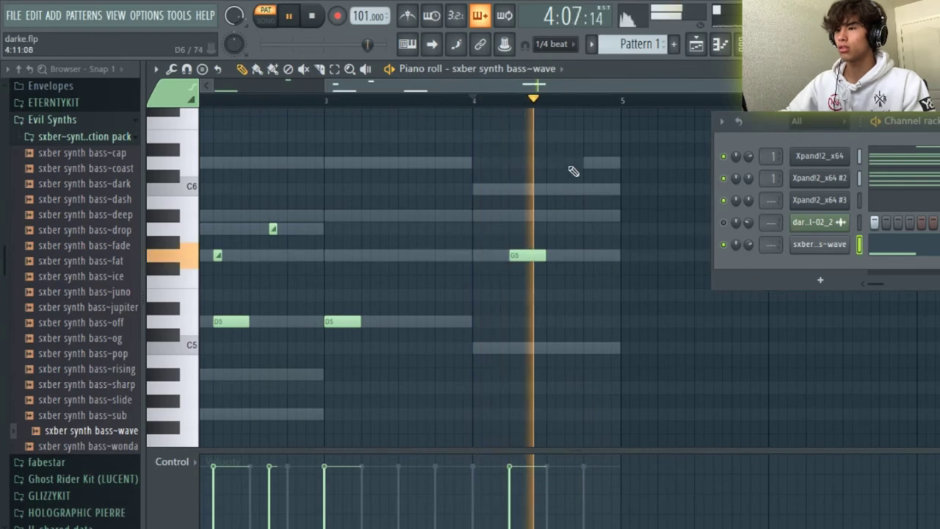
key("space")
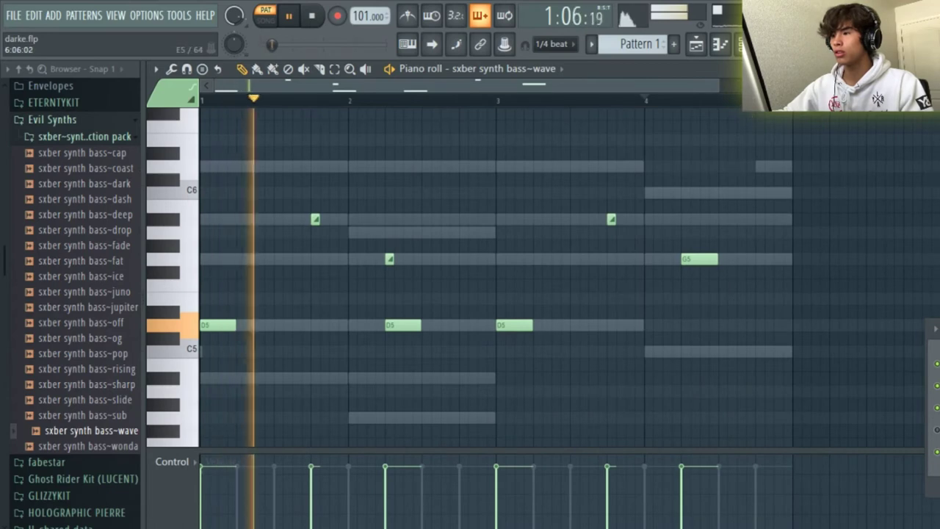
key("F6")
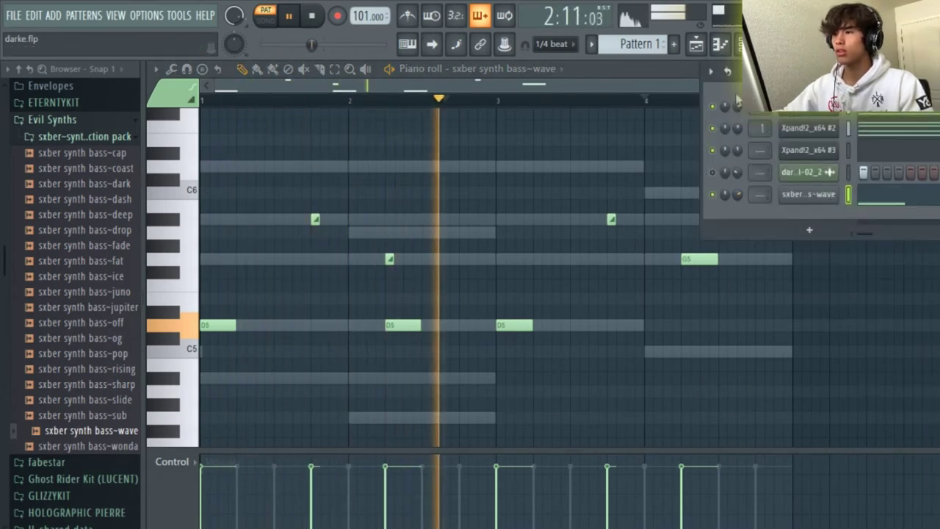
key("F6")
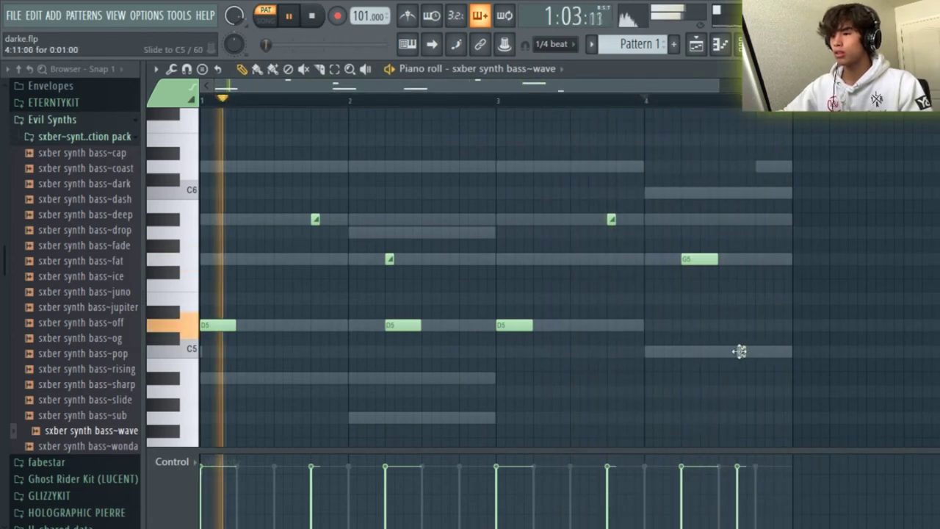
scroll(785, 248, "up", 1)
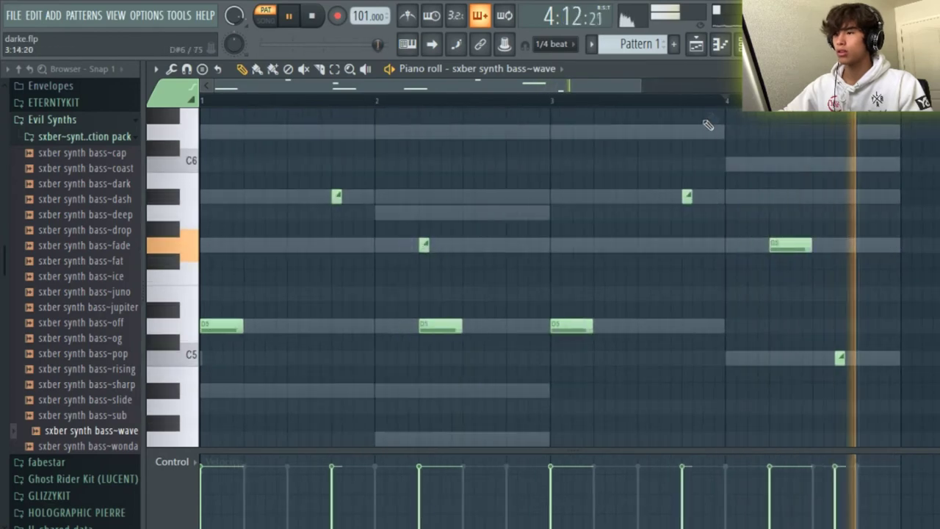
Add SouthSide Hi-Hat (15) as a channel with a hit every four steps and adjust the sample's Boost
key("F6")
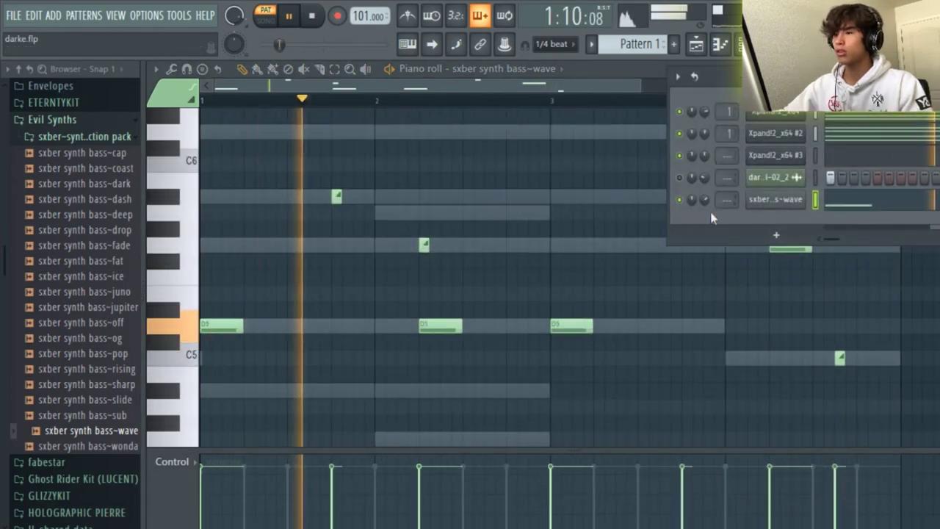
left_click(101, 132)
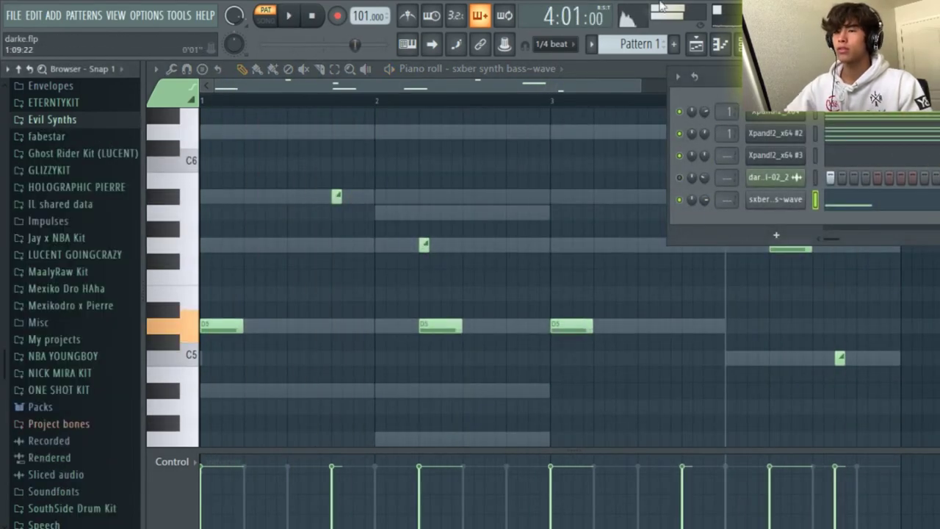
left_click(123, 285)
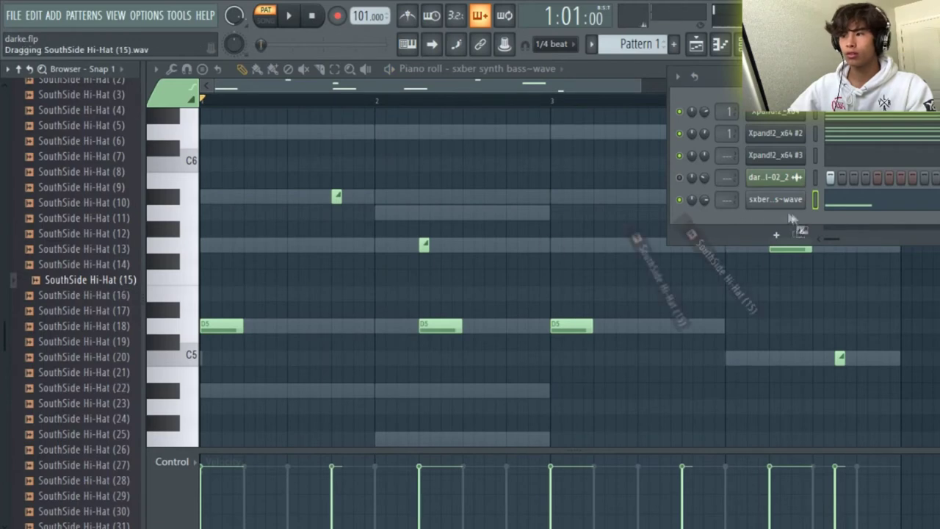
left_click_drag(791, 218, 786, 220)
right_click(776, 221)
left_click(896, 283)
key("space")
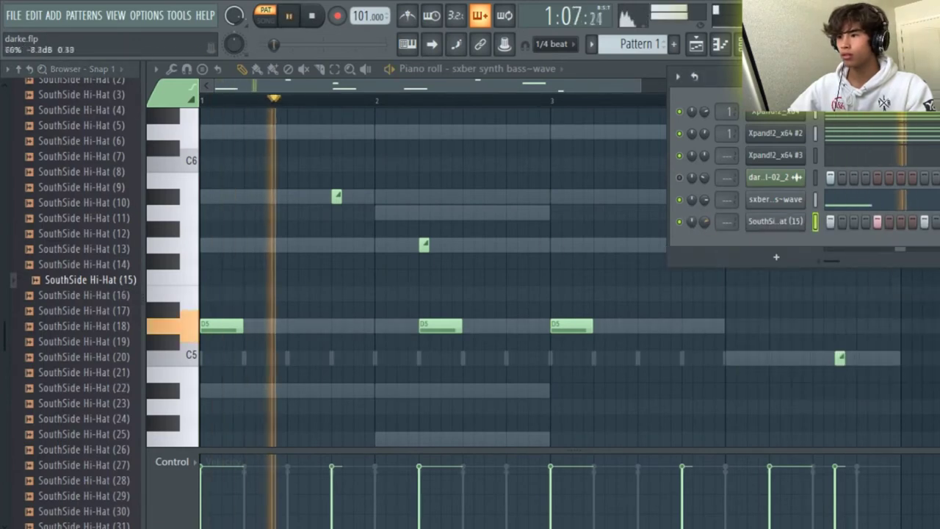
left_click(775, 221)
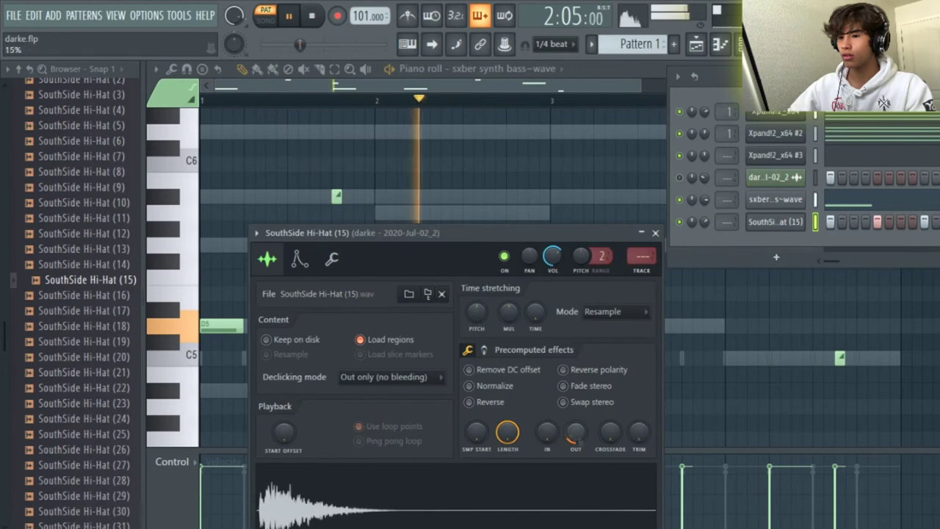
Add SouthSide Clap (19) as a channel and place C5 hits on beat 3 of bars 1 to 4
left_click(120, 295)
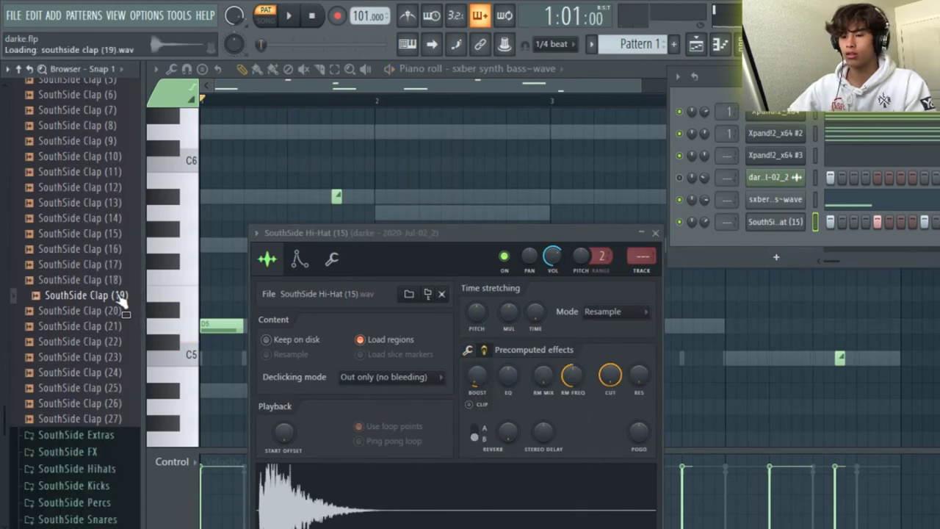
key("space")
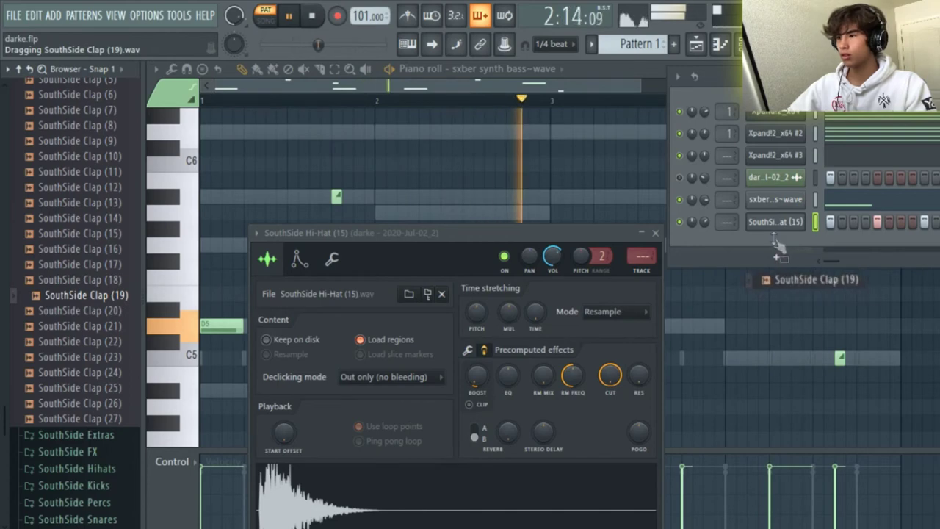
left_click_drag(774, 237, 776, 243)
key("space")
double_click(290, 358)
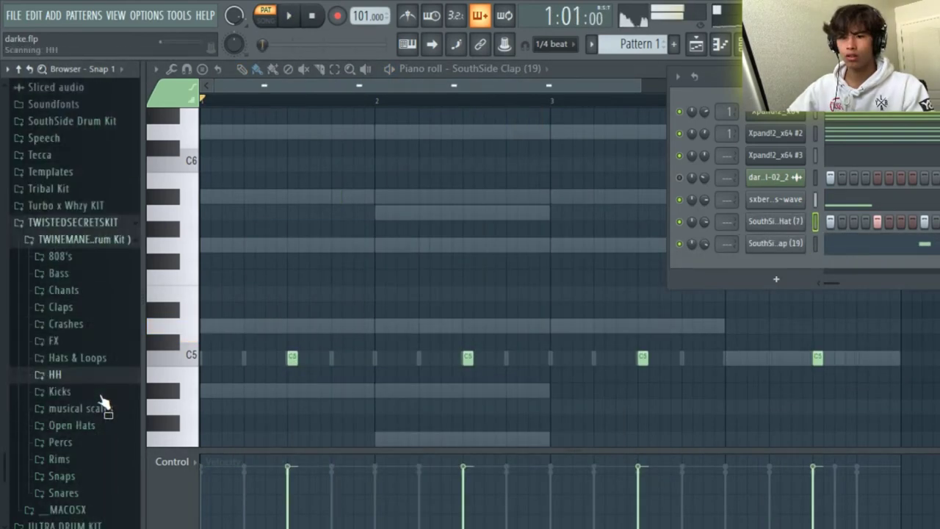
Replace the hi-hat channel's sample with Closed Cymbol [ Pie ] from the TWISTEDSECRETSKIT HH folder and set its volume to about 39%
left_click(100, 404)
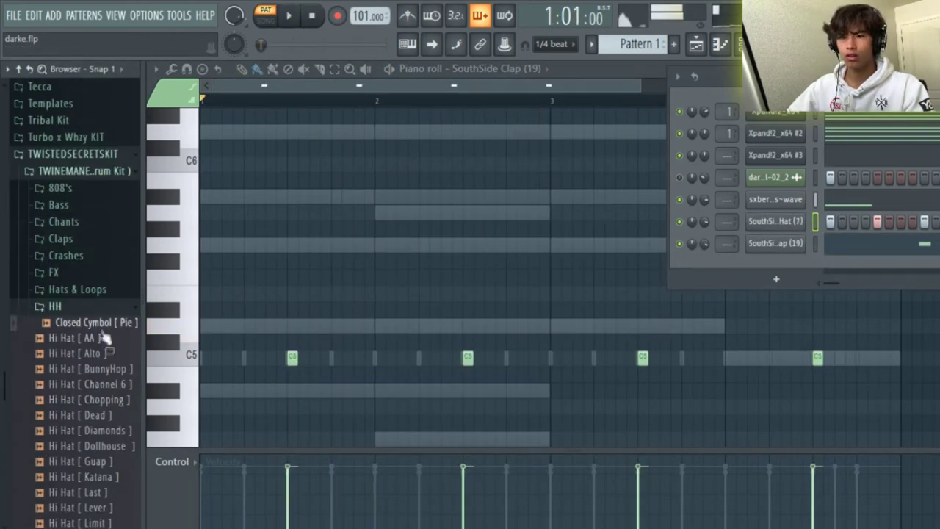
left_click_drag(780, 229, 777, 222)
key("space")
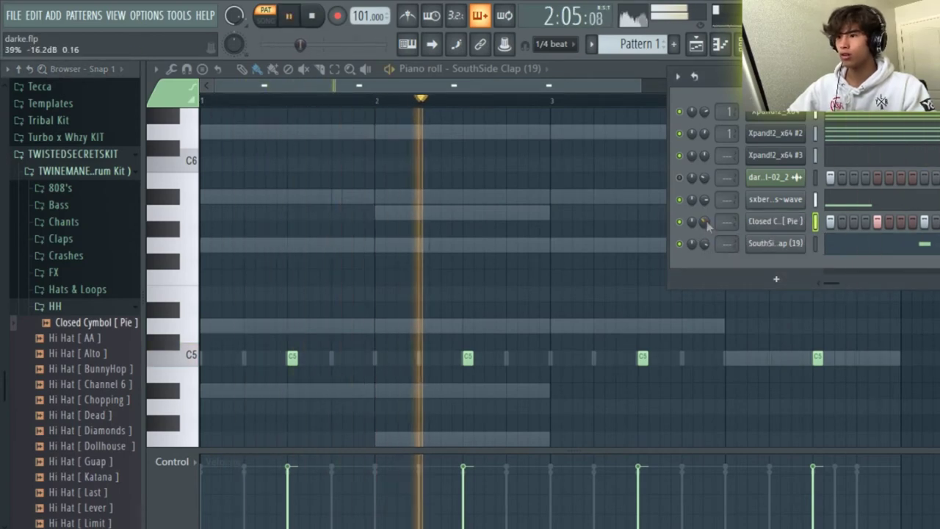
left_click_drag(88, 323, 84, 308)
left_click(84, 307)
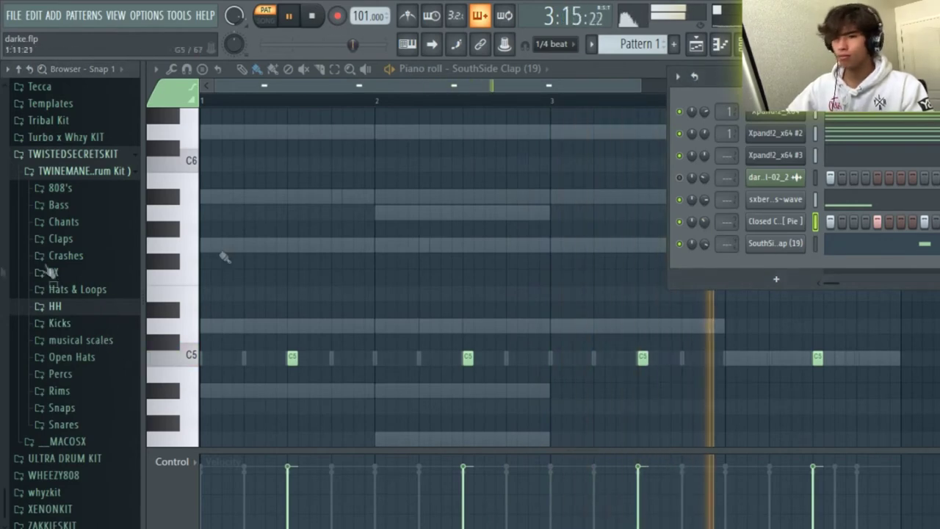
Add the Hi Hat [ Second Part ] sample from the HH folder as a new channel
left_click(96, 309)
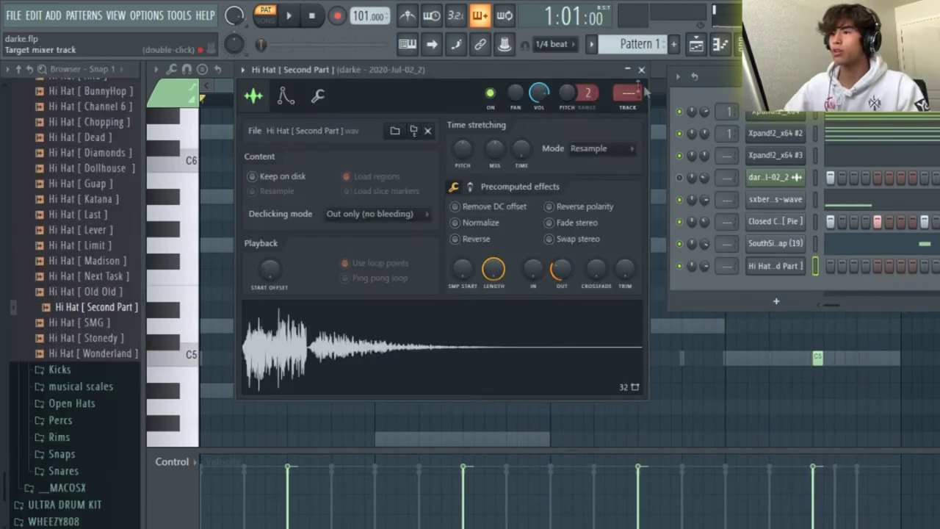
left_click(641, 70)
scroll(99, 242, "up", 8)
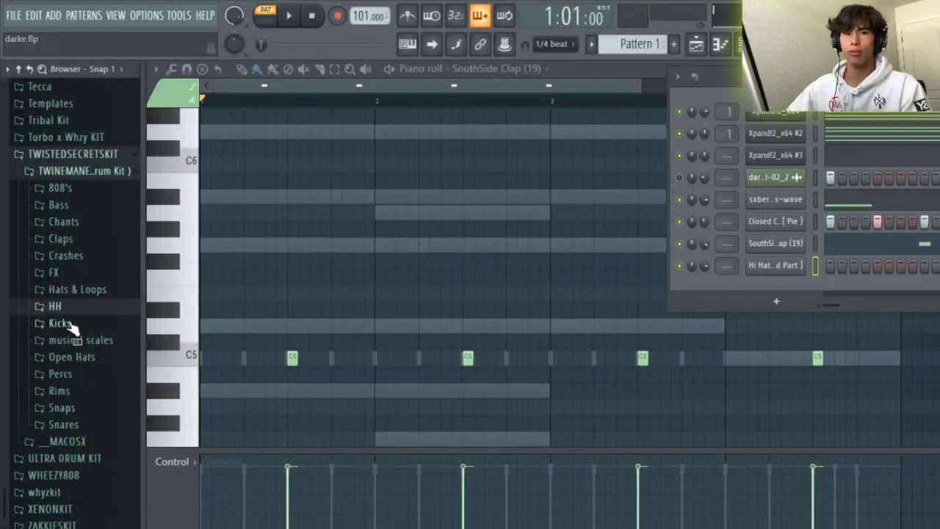
Add the Kick [ Live Lit ] sample as a channel and place two back-to-back C5 kicks at the start of bar 1
left_click(60, 323)
left_click_drag(86, 385, 691, 310)
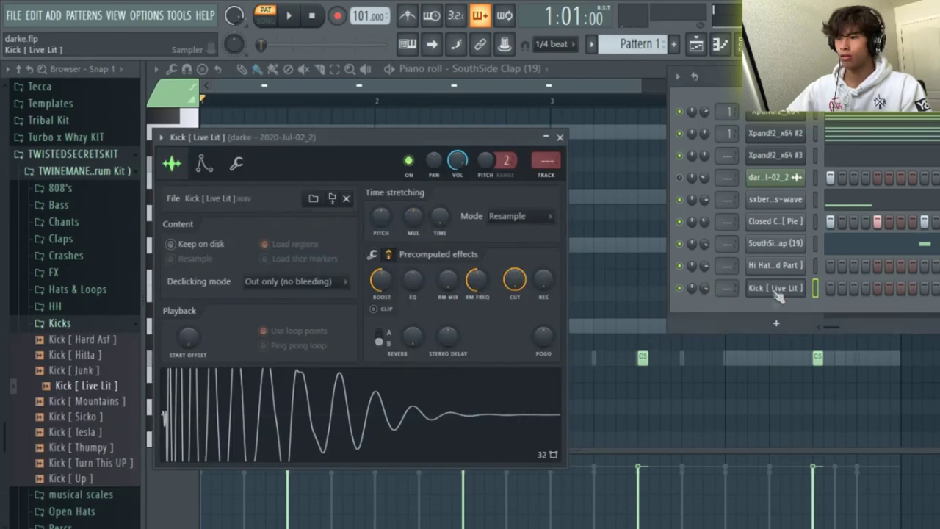
right_click(778, 294)
left_click(763, 288)
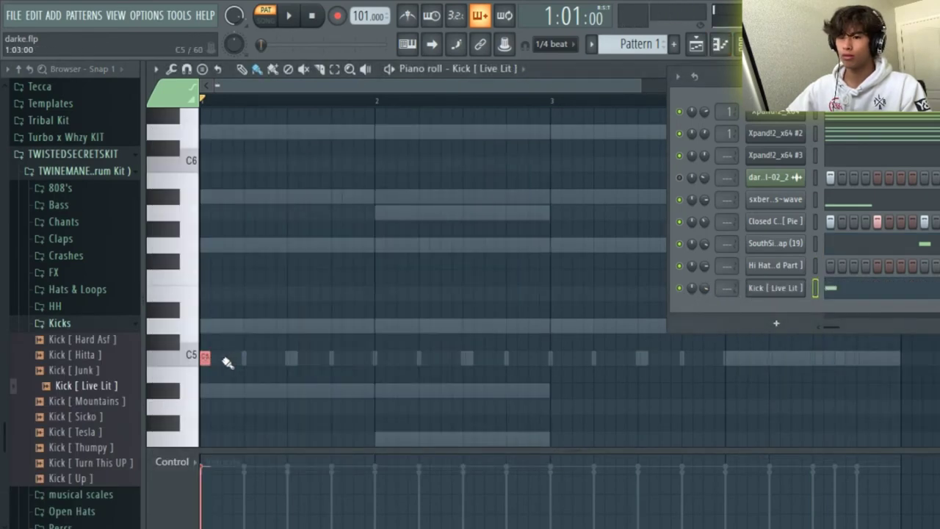
key("space")
right_click(224, 359)
key("space")
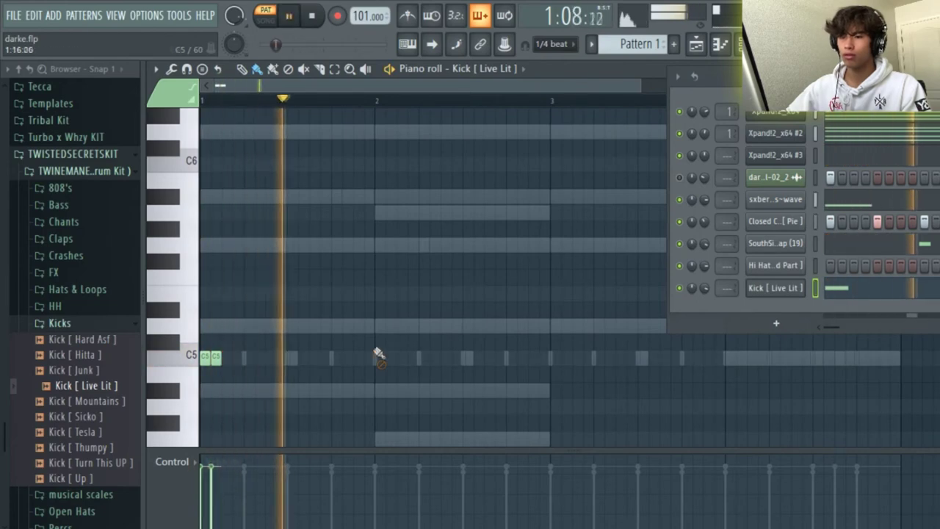
Try extra C5 kicks on beat 4 of bar 1 and half a beat after it
left_click(336, 357)
left_click(358, 358)
left_click(369, 357)
left_click(360, 358)
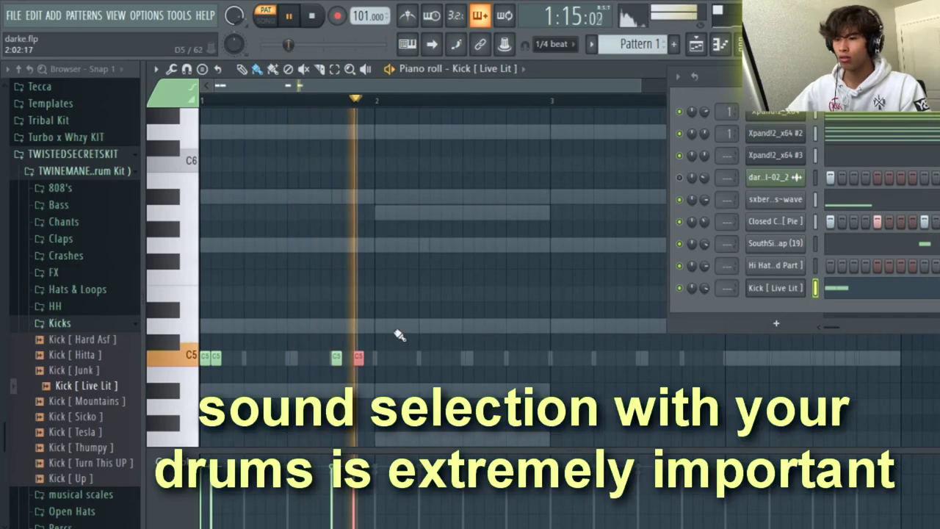
Place two back-to-back C5 kicks at the start of bar 3 and delete the two kicks late in bar 1
left_click(553, 358)
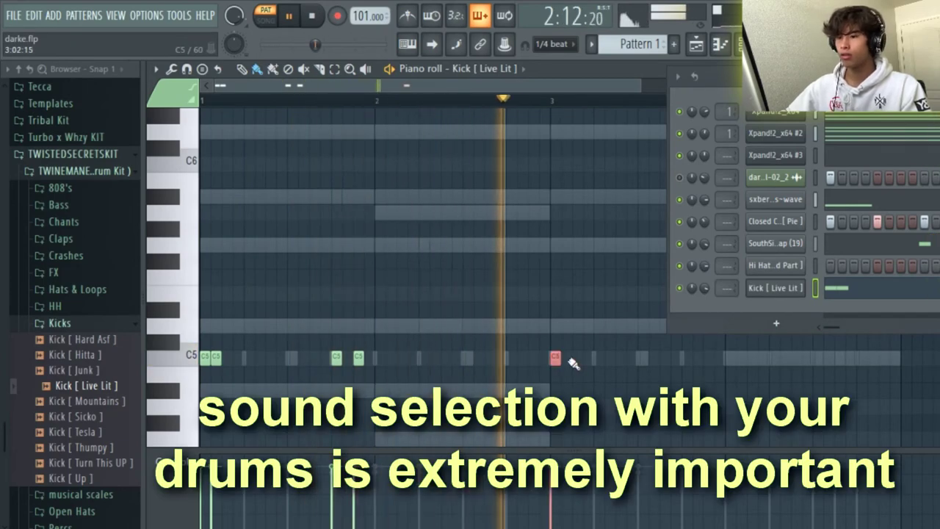
left_click(566, 357)
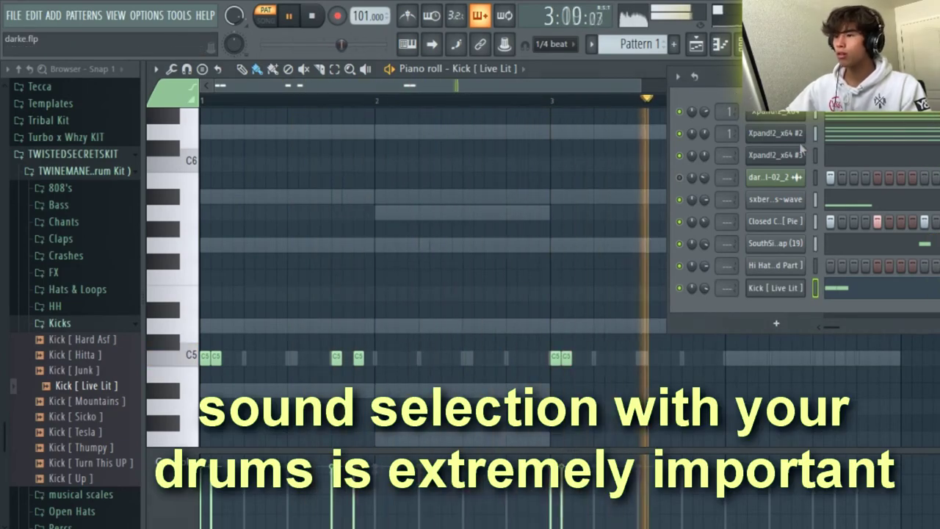
left_click_drag(691, 98, 921, 401)
right_click(358, 357)
right_click(336, 357)
left_click(509, 94)
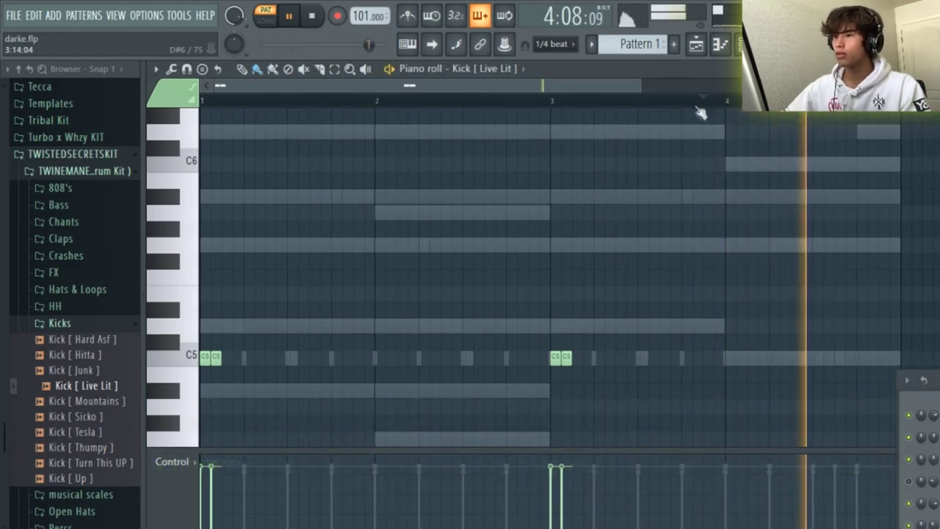
left_click_drag(927, 380, 667, 90)
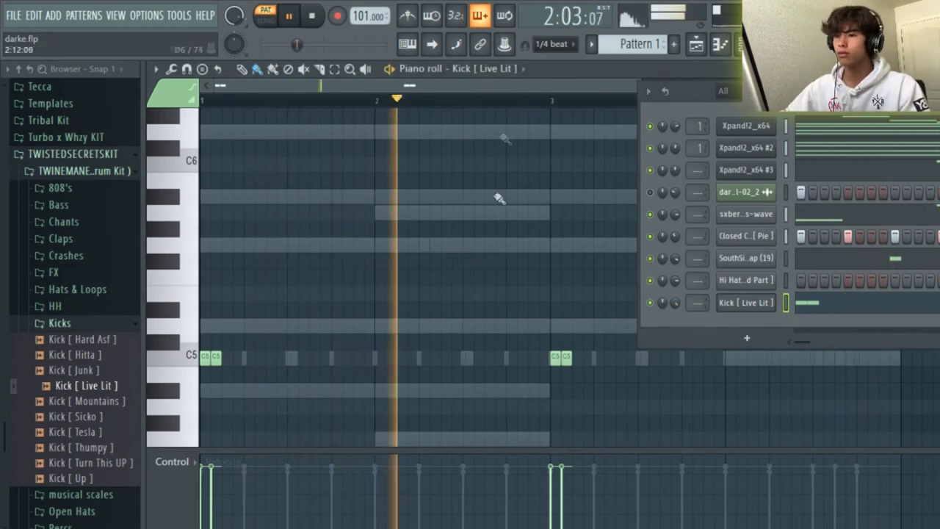
Place C5 kicks as a pair on beat 2 of bar 2, once half a beat before bar 3, and on beat 2 of bar 4
left_click(424, 357)
left_click(434, 357)
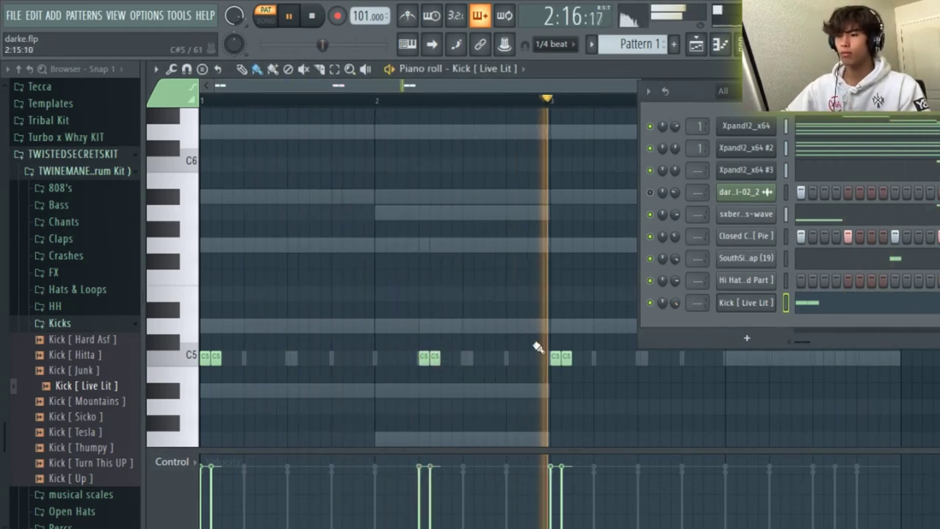
left_click(534, 357)
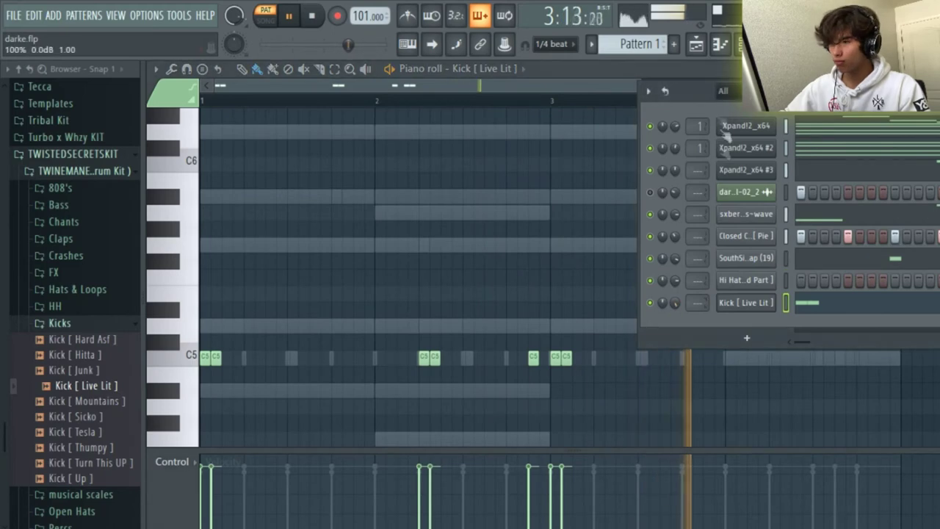
left_click(771, 357)
left_click(774, 357)
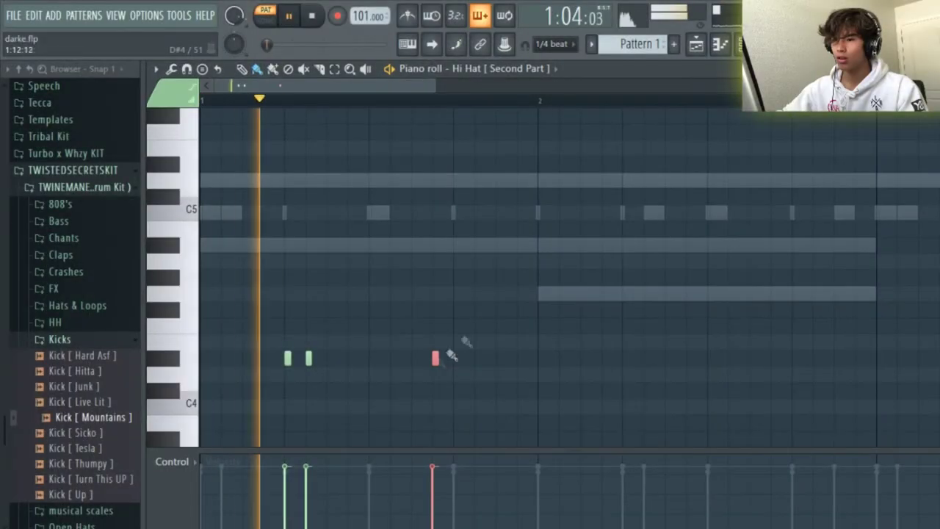
Place D#4 hi-hat notes half a beat before bar 2, at its start, and as a pair on beat 2 of bar 2
left_click(499, 358)
key("space")
key("space")
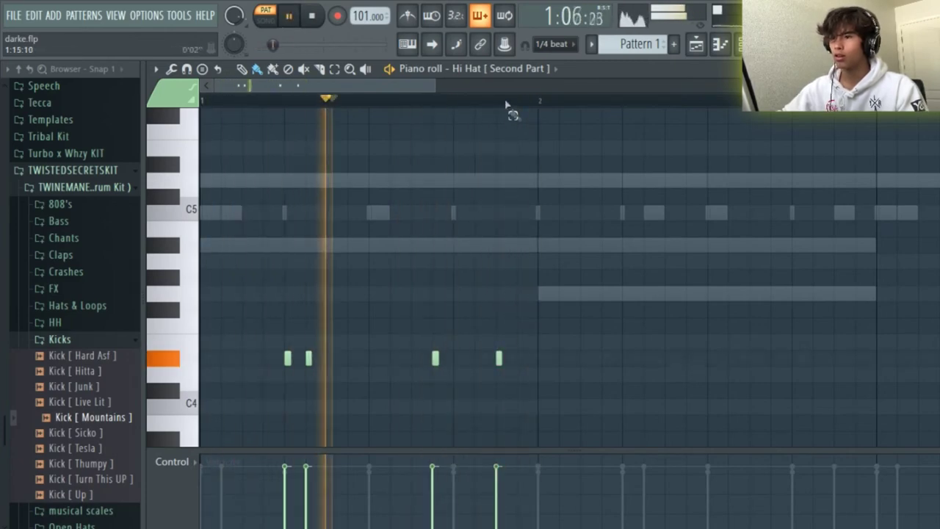
left_click(541, 358)
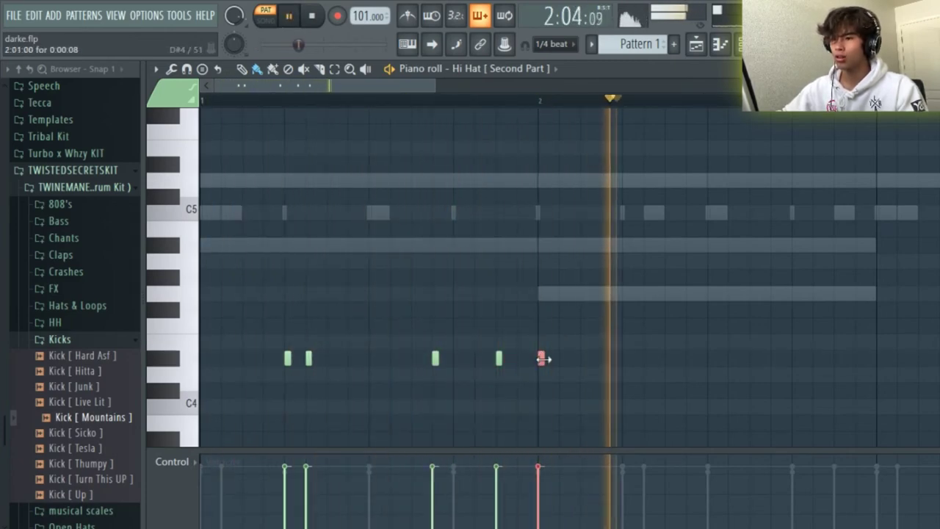
left_click(400, 99)
left_click(625, 357)
left_click(646, 357)
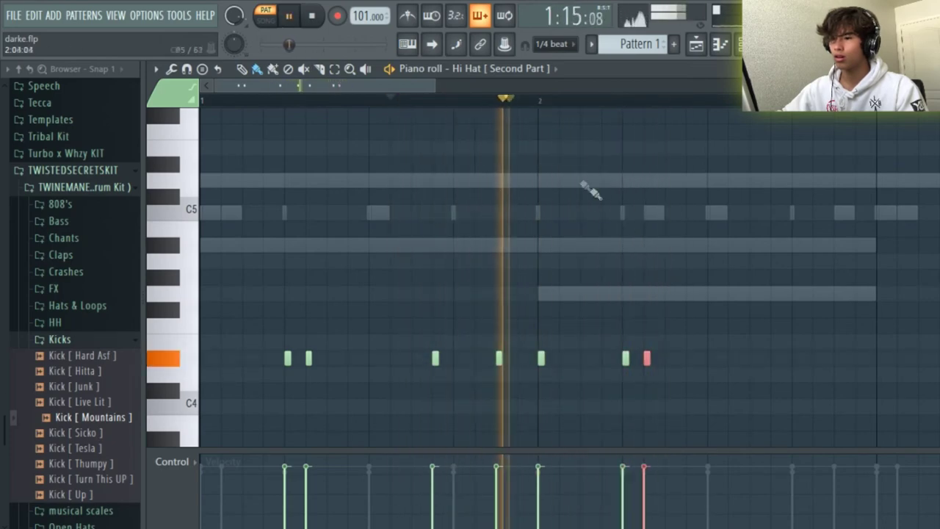
Lower the velocities of the two D#4 hi-hat notes on beat 2 of bar 2, the second one further
left_click_drag(385, 90, 457, 90)
key("space")
left_click(536, 245)
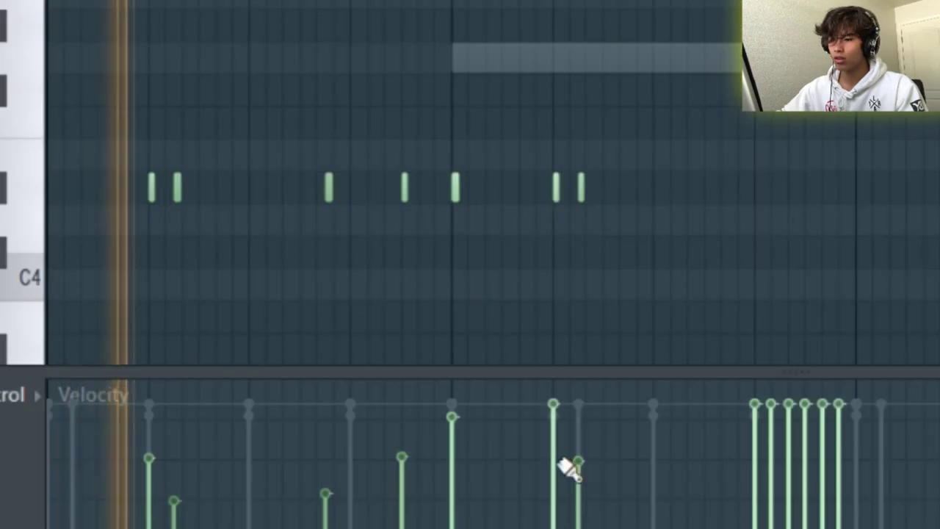
left_click_drag(552, 459, 580, 494)
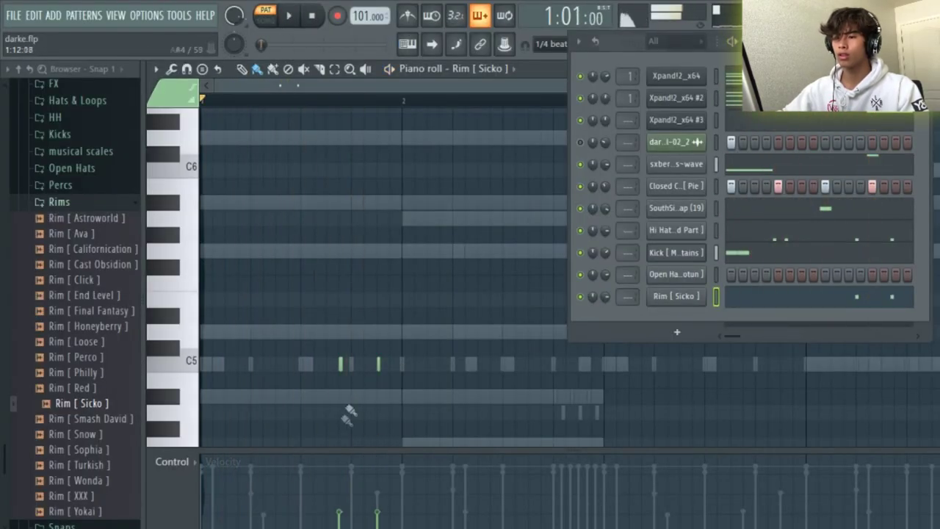
Repeat bar 1's two C5 Rim [ Sicko ] notes in bars 2, 3 and 4
key("space")
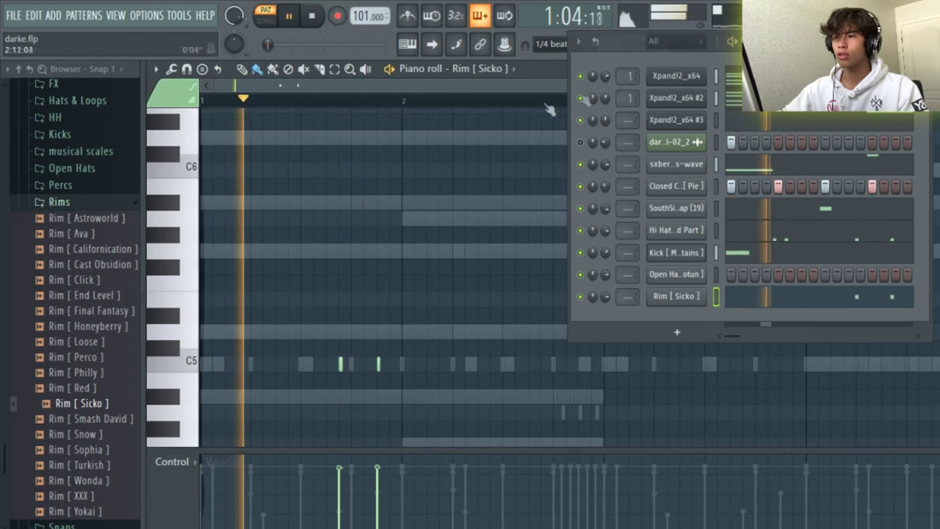
key("F6")
scroll(490, 237, "down", 3)
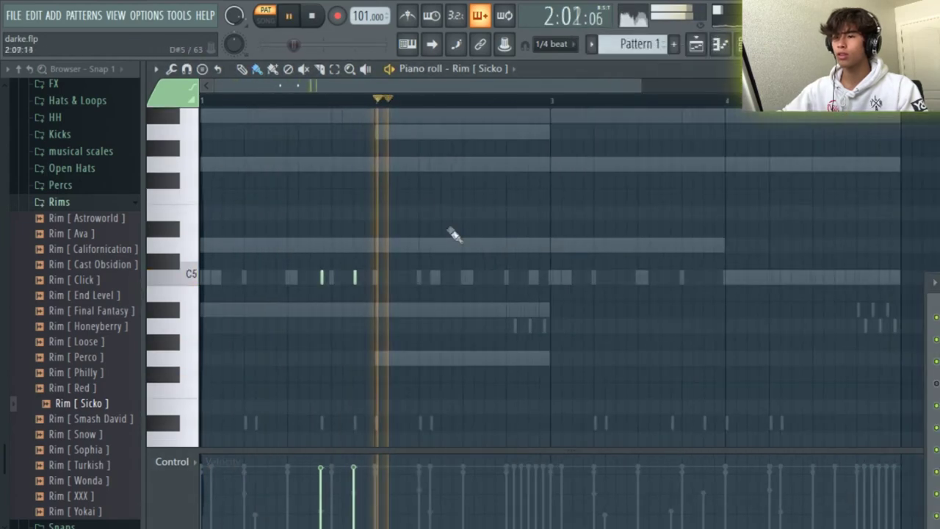
left_click_drag(376, 103, 200, 102)
left_click(730, 102)
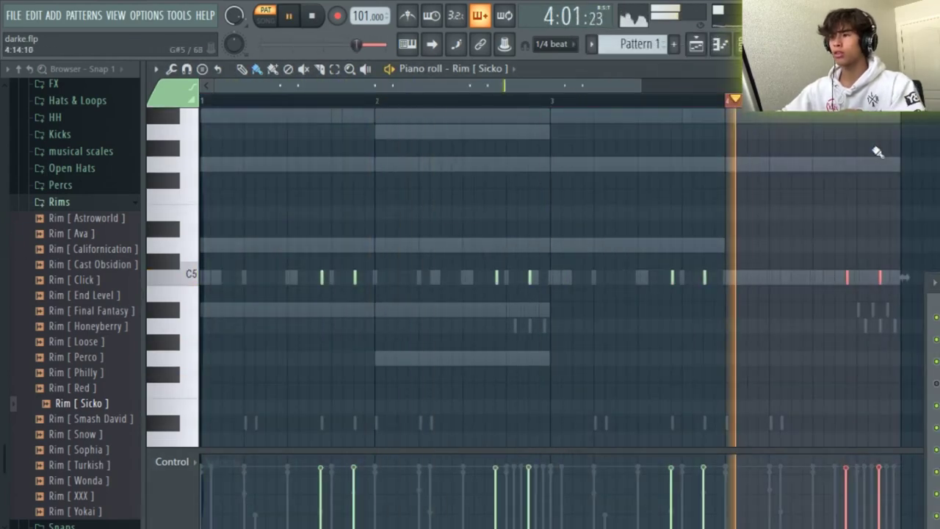
Place a short C5 Open Hat [ Notun ] note on beat 4 of bar 2 and replay the pattern from bar 1
key("F6")
left_click_drag(792, 117, 802, 77)
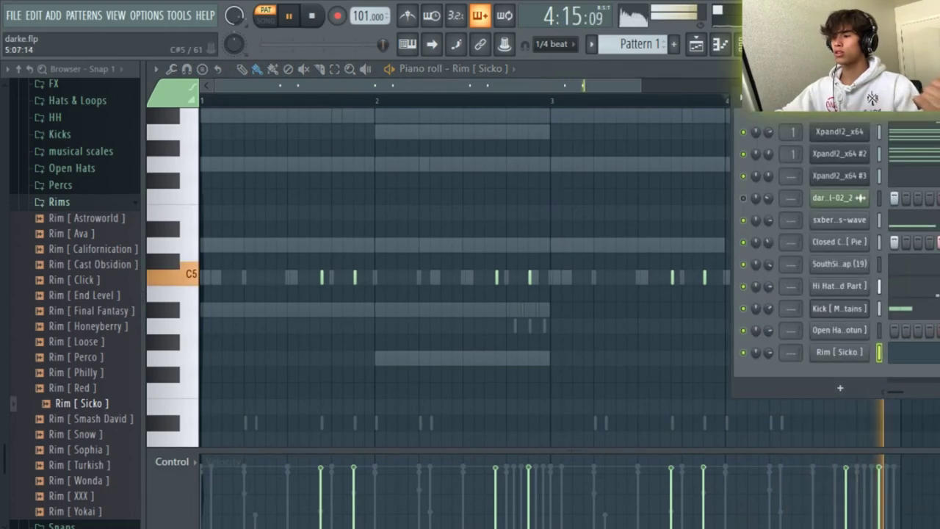
left_click(854, 306)
left_click(580, 158)
left_click(524, 100)
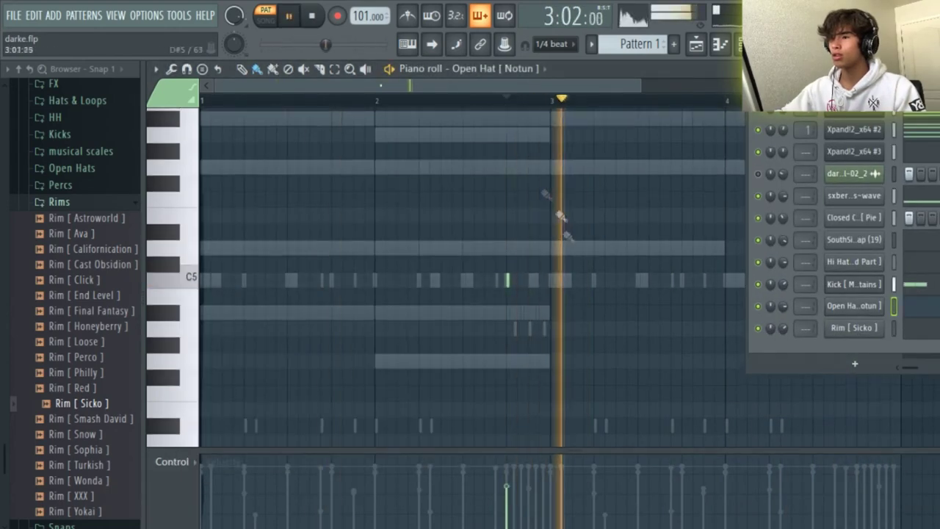
left_click_drag(551, 102, 200, 101)
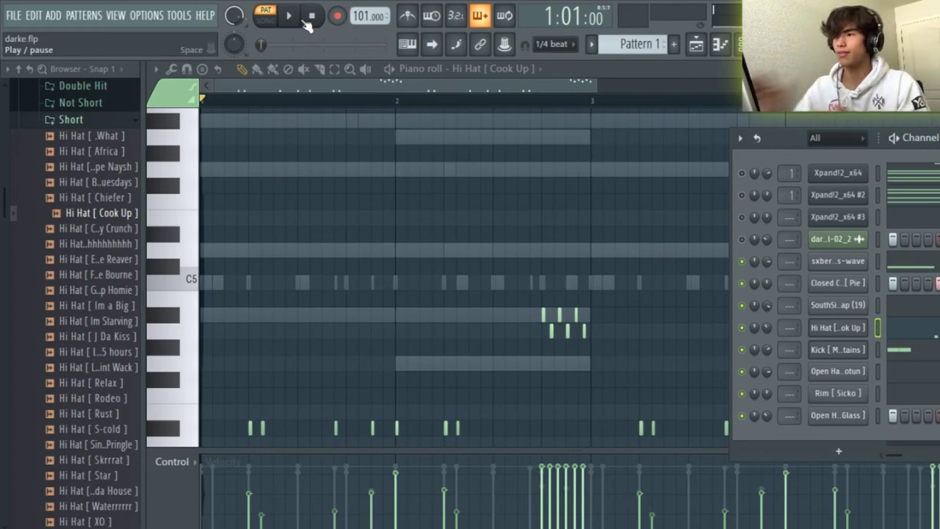
Show the playlist and review the drum clips arranged on the lower tracks during playback
left_click(696, 45)
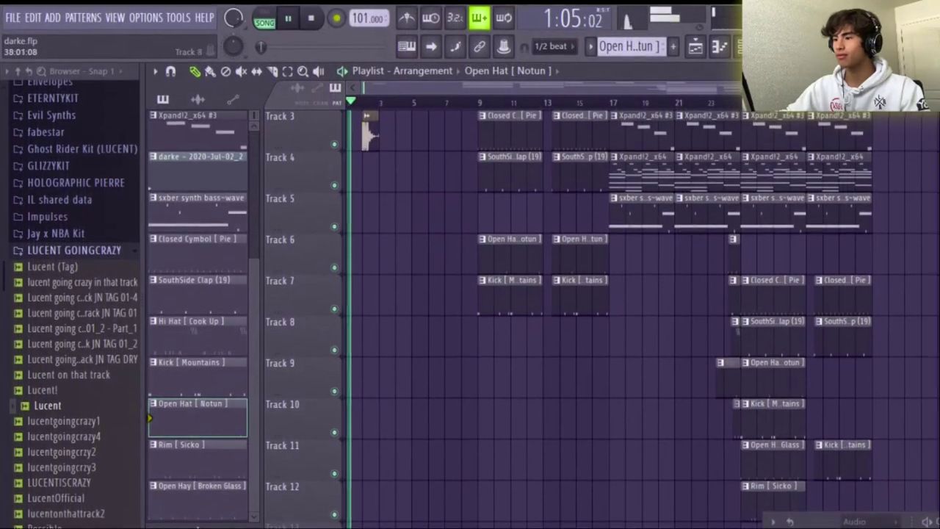
scroll(609, 309, "down", 4)
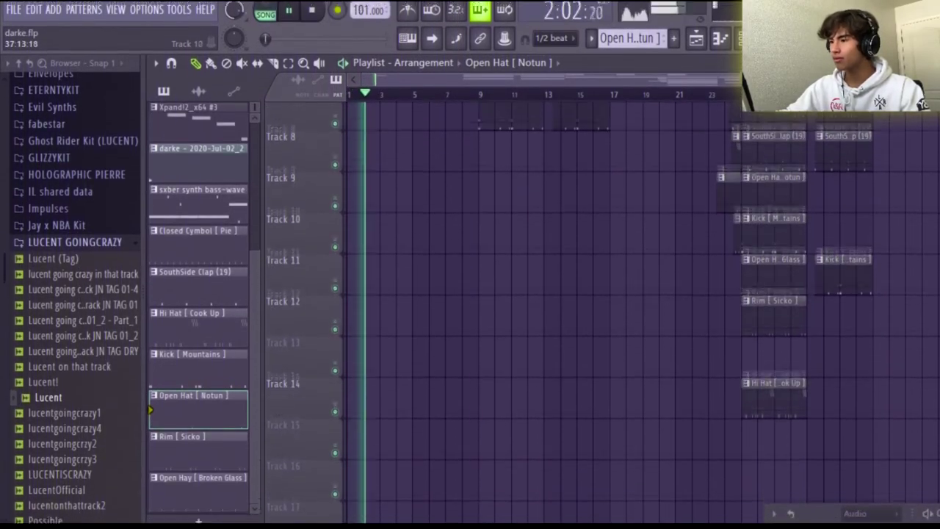